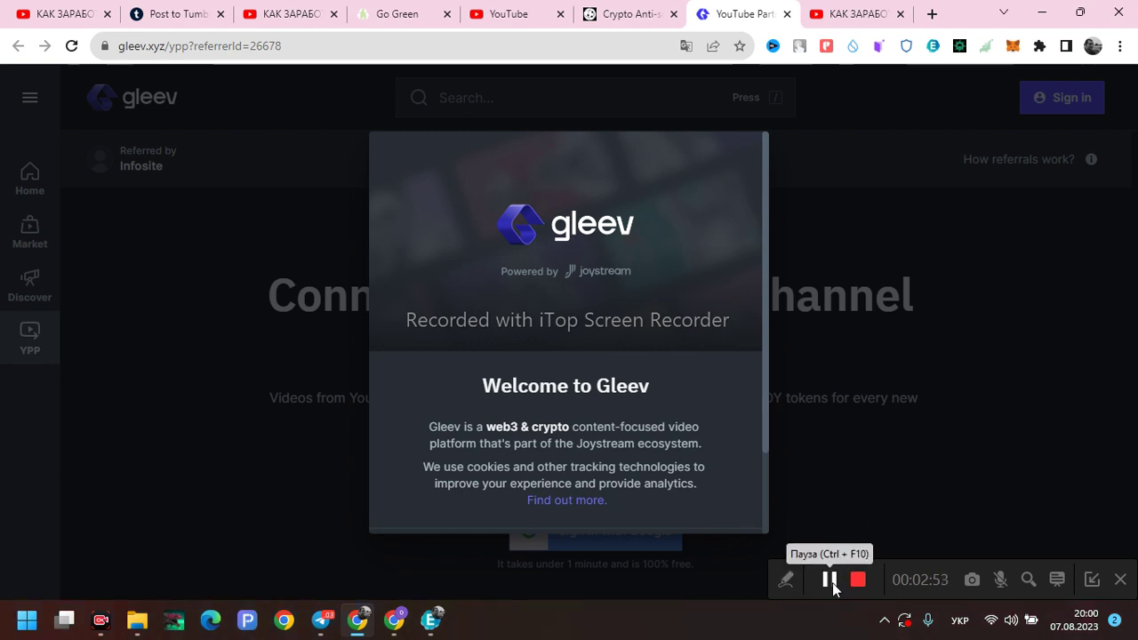
Look over the YouTube Partner Program landing page and start signing in with Google.
{"action": "left_click", "coordinate": [829, 580]}
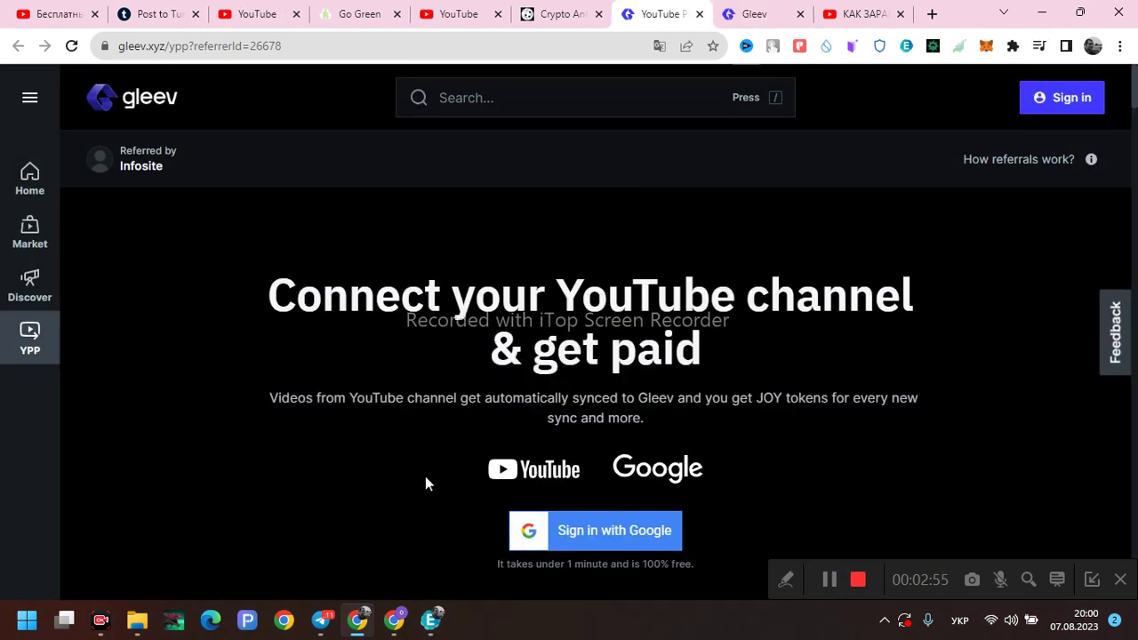
{"action": "scroll", "coordinate": [676, 382], "scroll_direction": "down", "scroll_amount": 3}
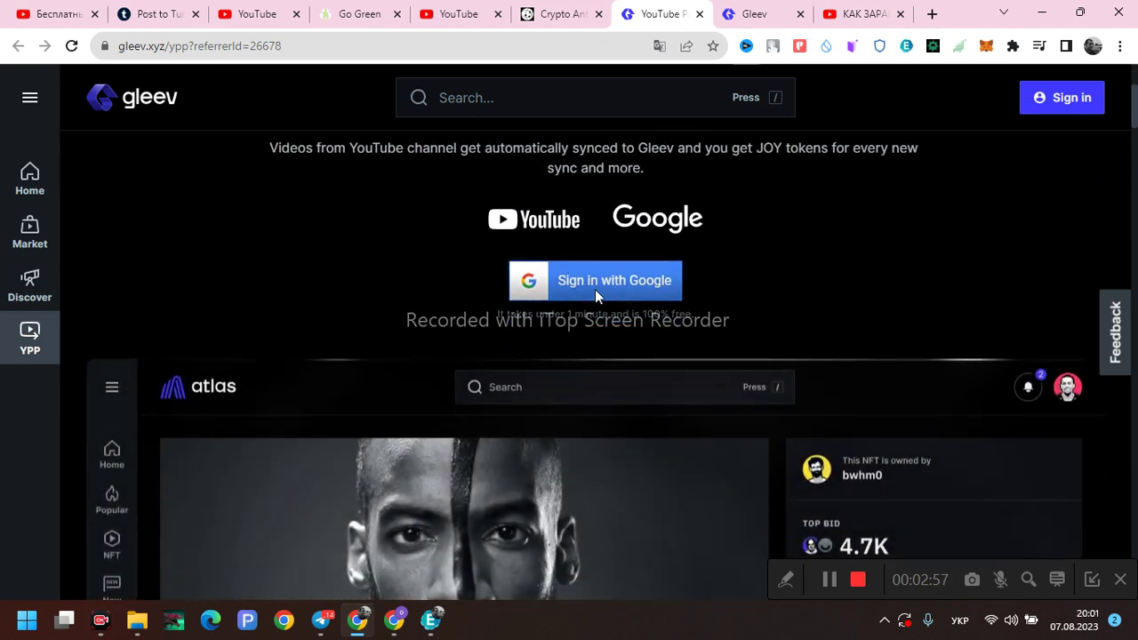
{"action": "scroll", "coordinate": [595, 289], "scroll_direction": "down", "scroll_amount": 2}
{"action": "scroll", "coordinate": [809, 302], "scroll_direction": "up", "scroll_amount": 1}
{"action": "scroll", "coordinate": [809, 302], "scroll_direction": "up", "scroll_amount": 2}
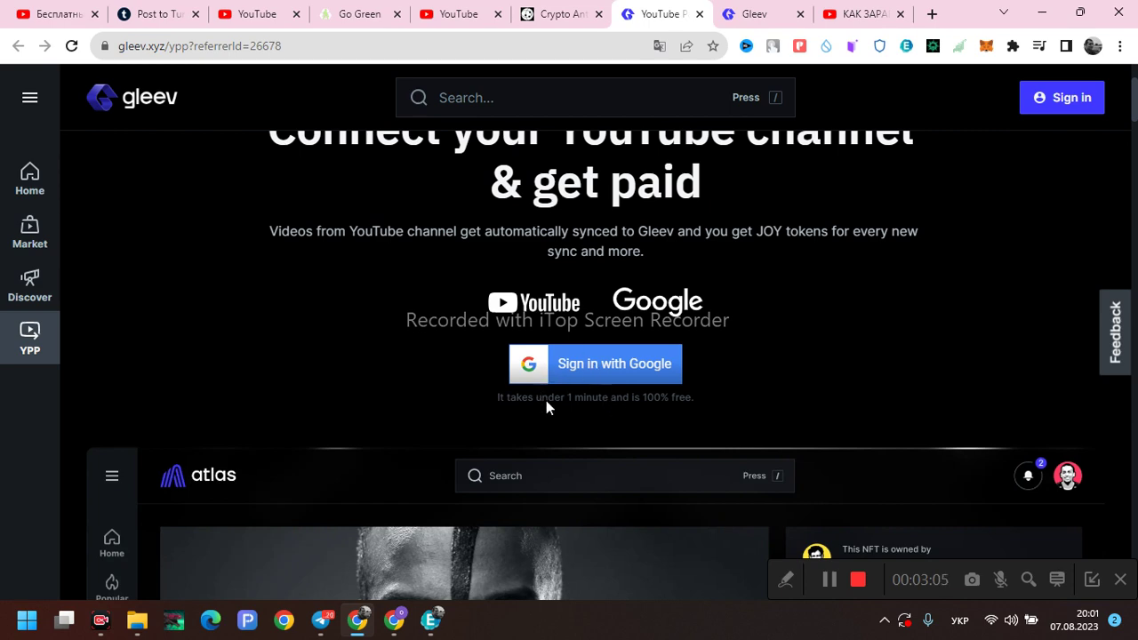
{"action": "scroll", "coordinate": [622, 409], "scroll_direction": "up", "scroll_amount": 2}
{"action": "left_click", "coordinate": [561, 533]}
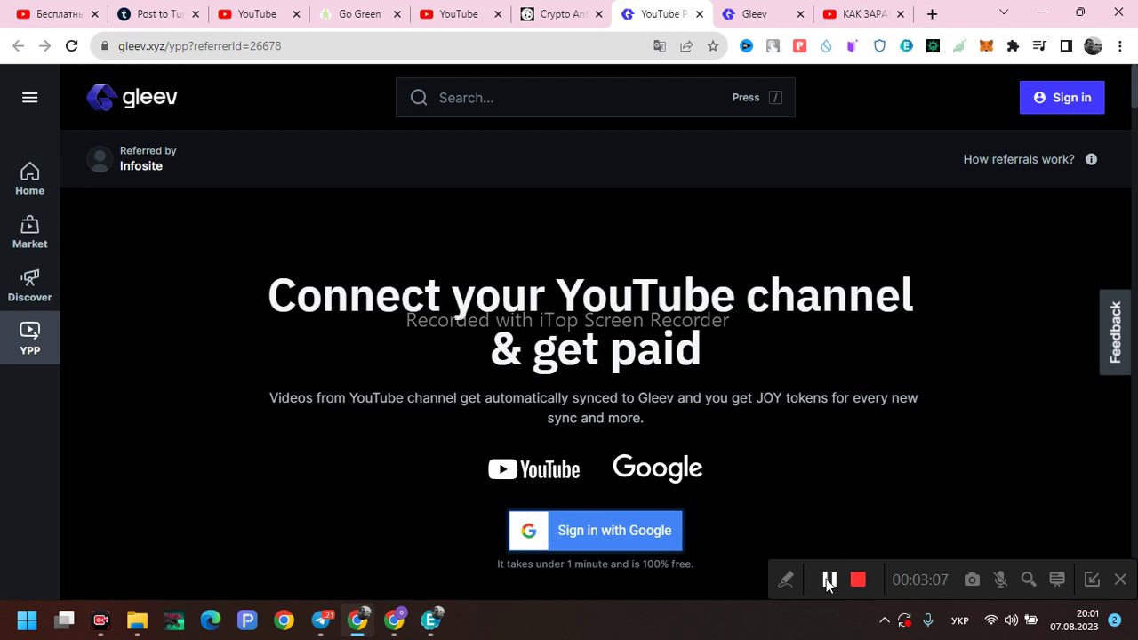
Review the channel requirements for the partner program and proceed to create a new account.
{"action": "scroll", "coordinate": [529, 277], "scroll_direction": "down", "scroll_amount": 2}
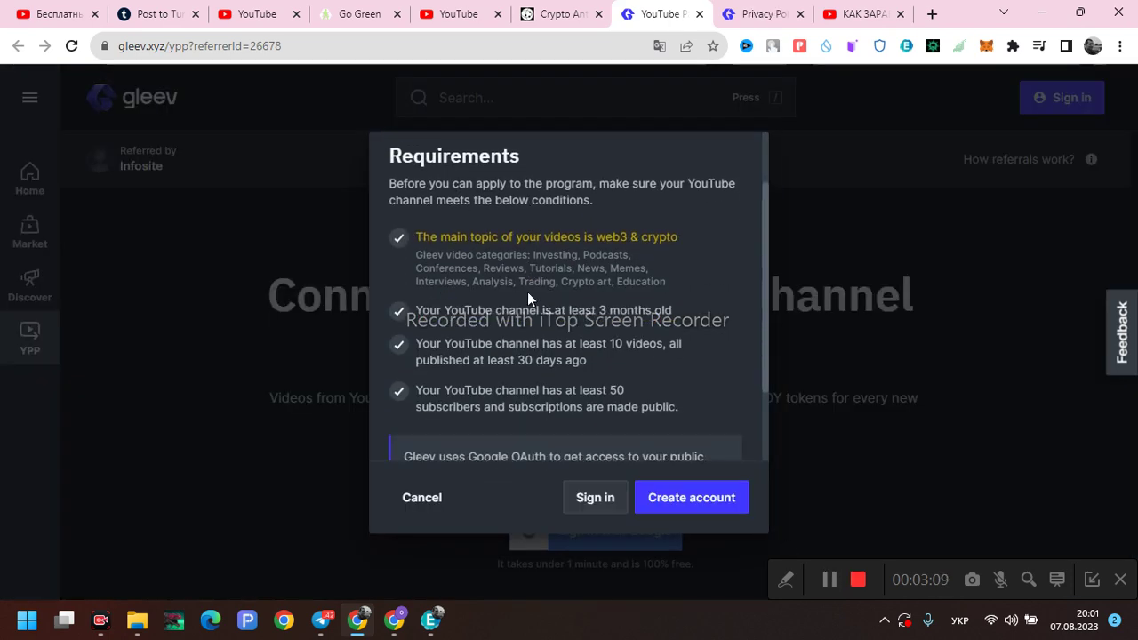
{"action": "scroll", "coordinate": [542, 448], "scroll_direction": "up", "scroll_amount": 3}
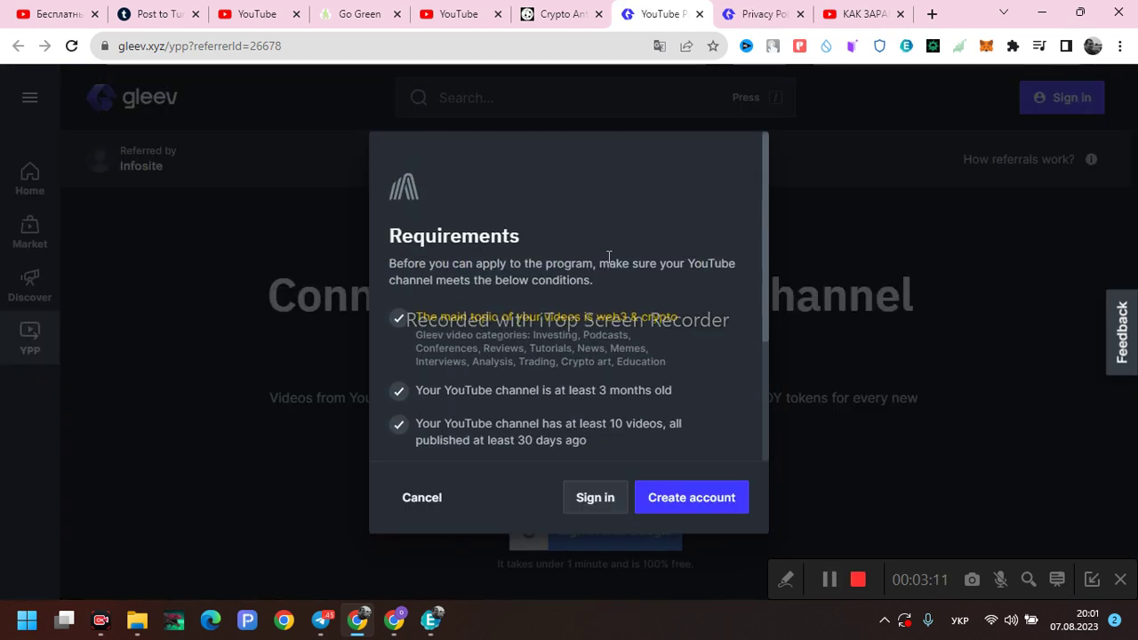
{"action": "left_click", "coordinate": [676, 503]}
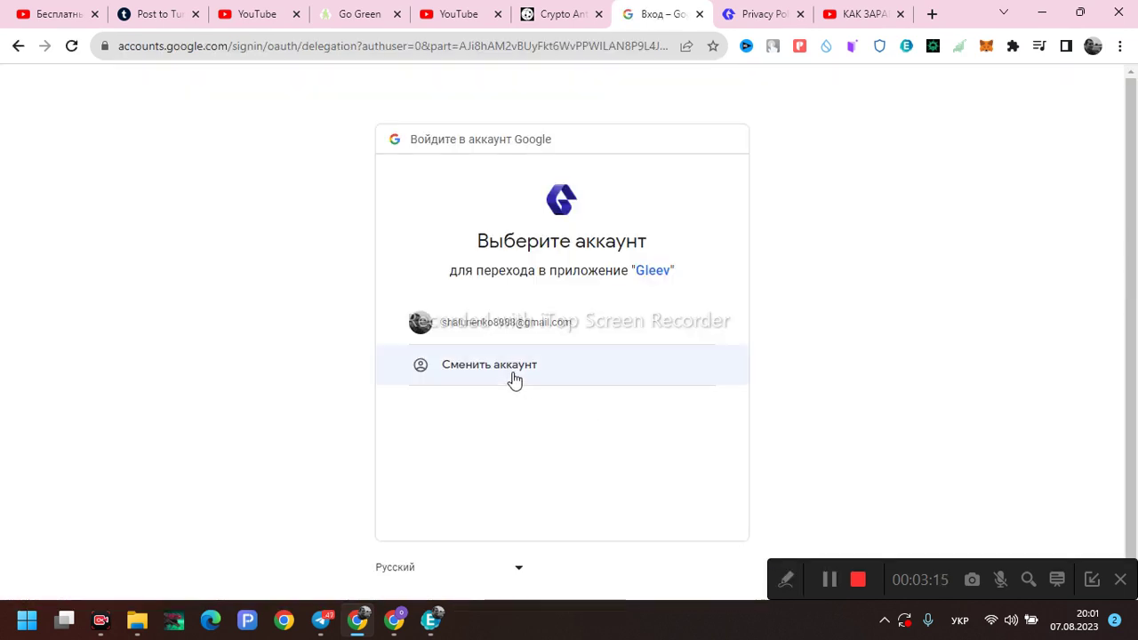
Authorize Gleev with the listed Google account, granting it permission to view the YouTube account.
{"action": "left_click", "coordinate": [456, 324]}
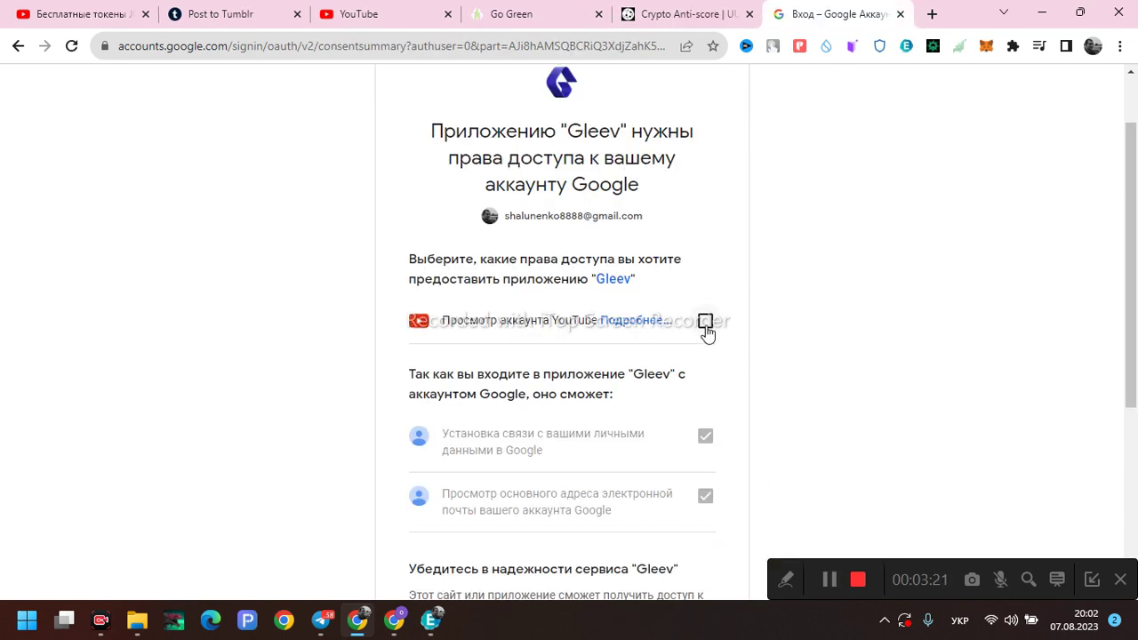
{"action": "left_click", "coordinate": [706, 324]}
{"action": "scroll", "coordinate": [747, 356], "scroll_direction": "down", "scroll_amount": 4}
{"action": "left_click", "coordinate": [629, 432]}
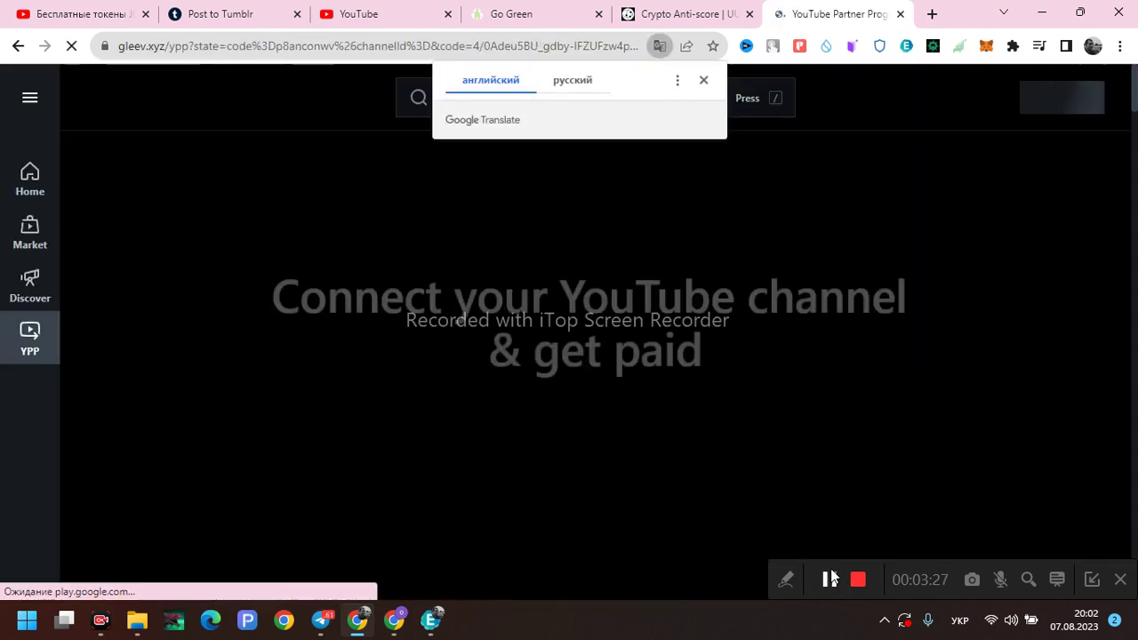
{"action": "left_click", "coordinate": [830, 580]}
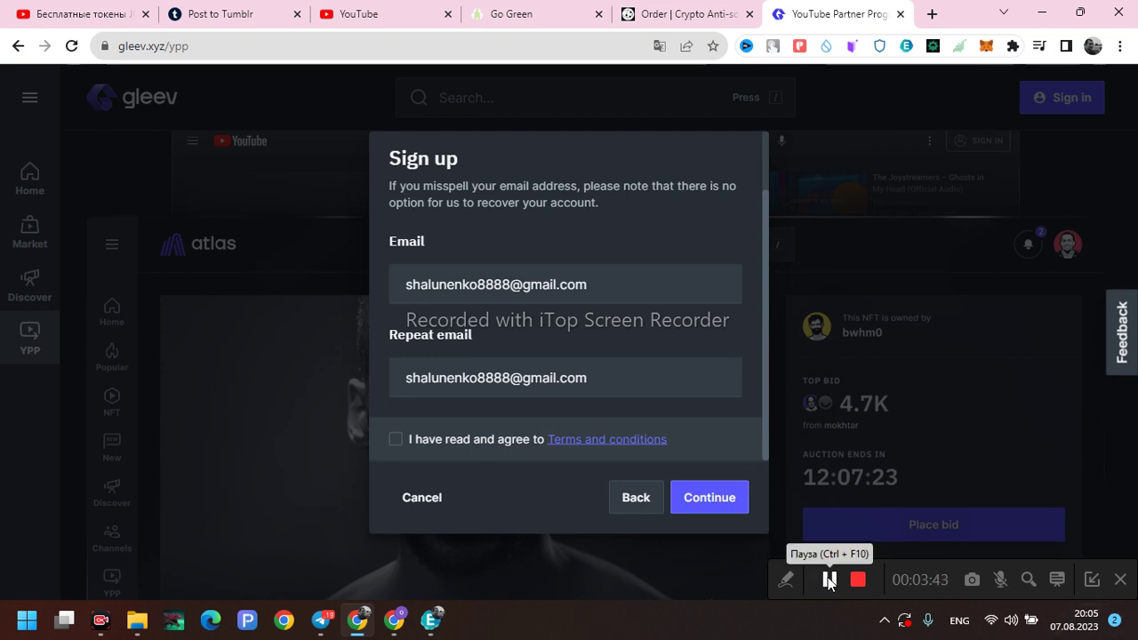
Agree to the terms and conditions for the sign-up and continue to the password form.
{"action": "key", "text": "alt+shift"}
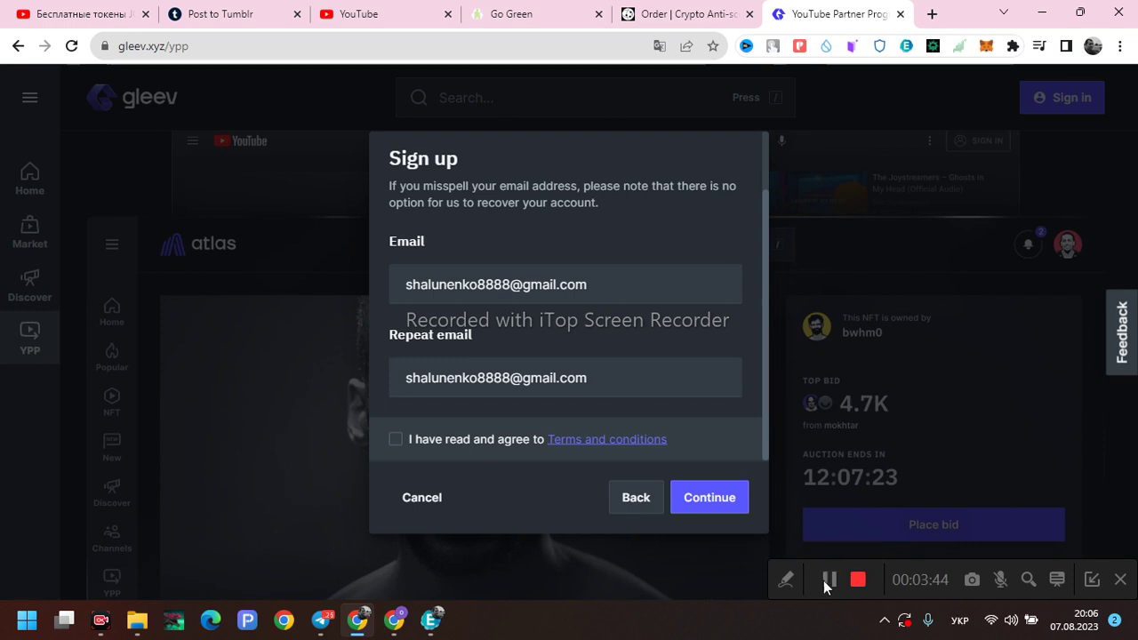
{"action": "left_click", "coordinate": [397, 439]}
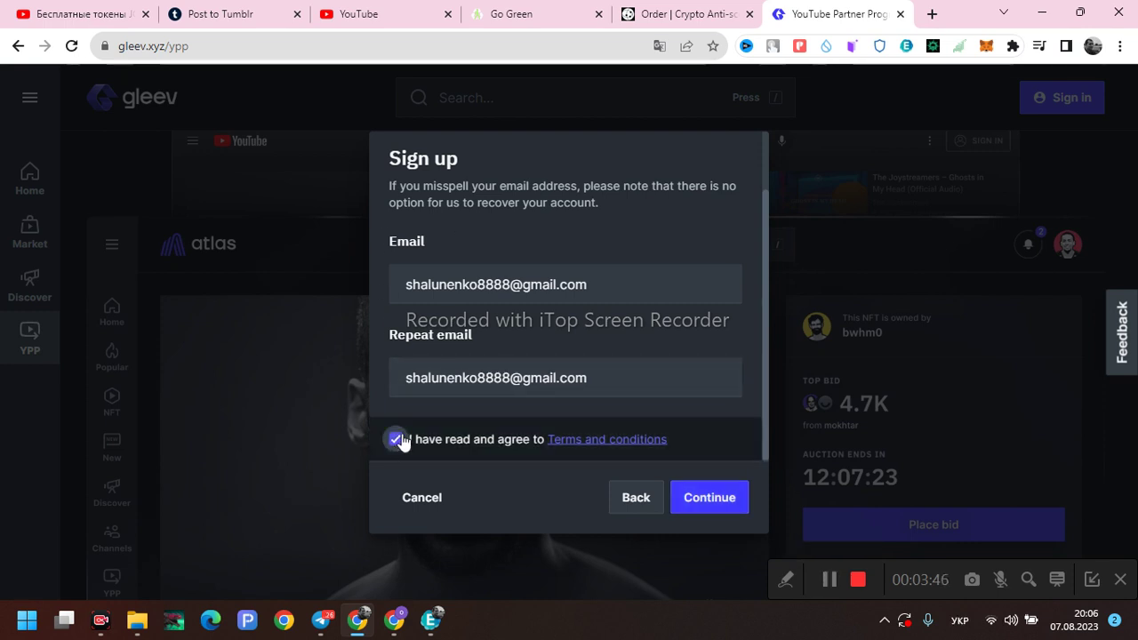
{"action": "left_click", "coordinate": [701, 500]}
Begin the account password entry and dismiss the browser's suggested strong password.
{"action": "left_click", "coordinate": [519, 267]}
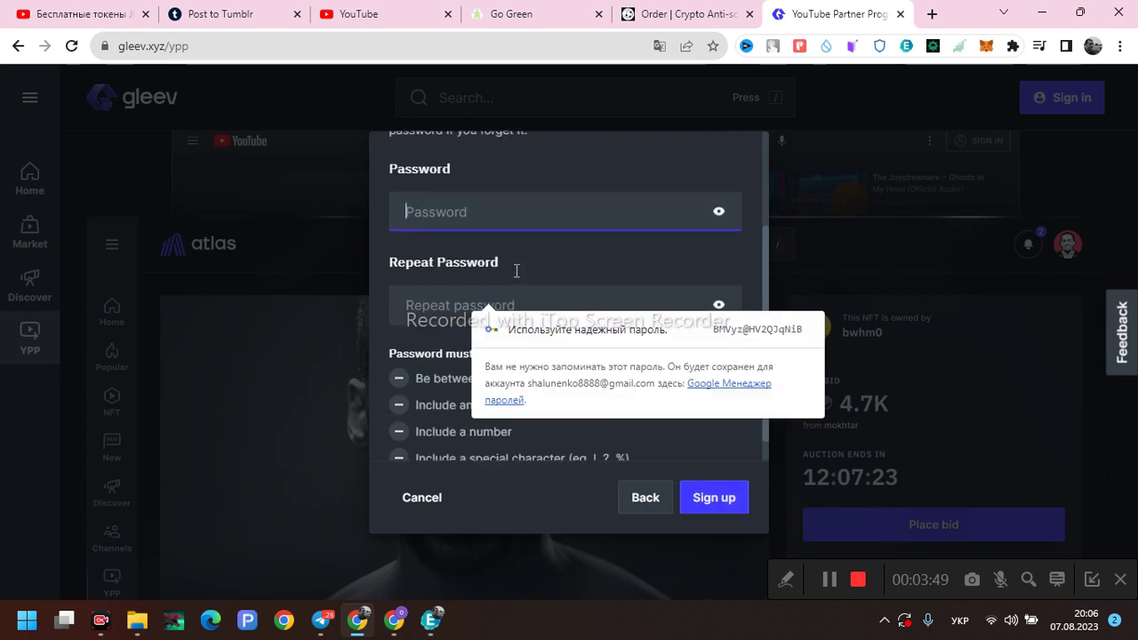
{"action": "left_click", "coordinate": [472, 244]}
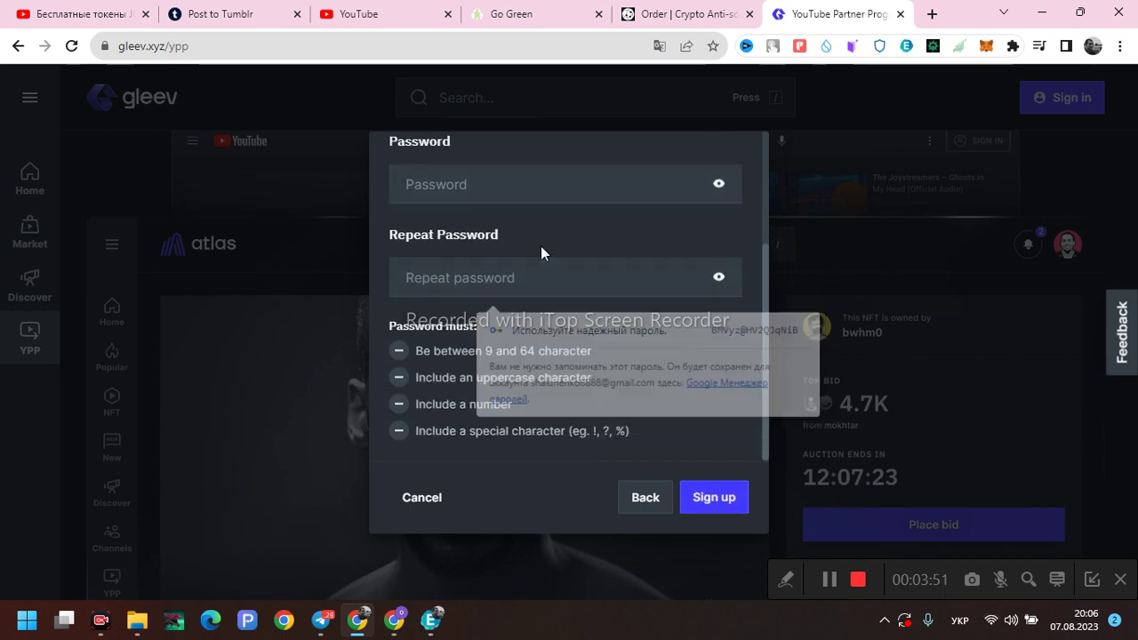
{"action": "left_click", "coordinate": [827, 577]}
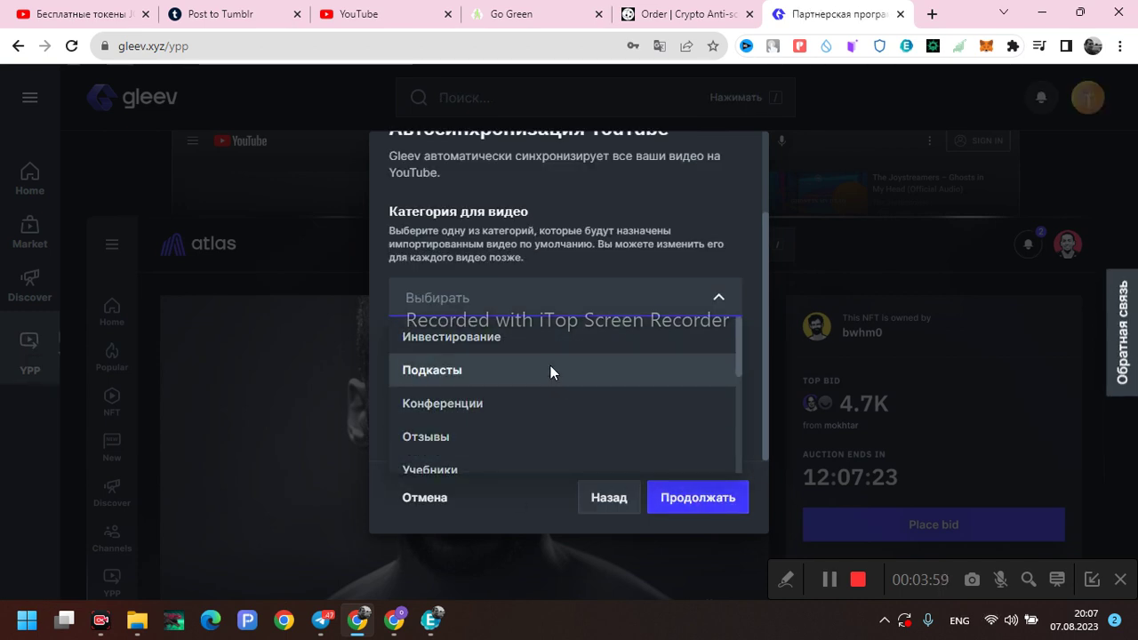
Examine the default video category options offered in the YouTube auto-sync form.
{"action": "scroll", "coordinate": [551, 400], "scroll_direction": "down", "scroll_amount": 3}
{"action": "scroll", "coordinate": [552, 398], "scroll_direction": "down", "scroll_amount": 2}
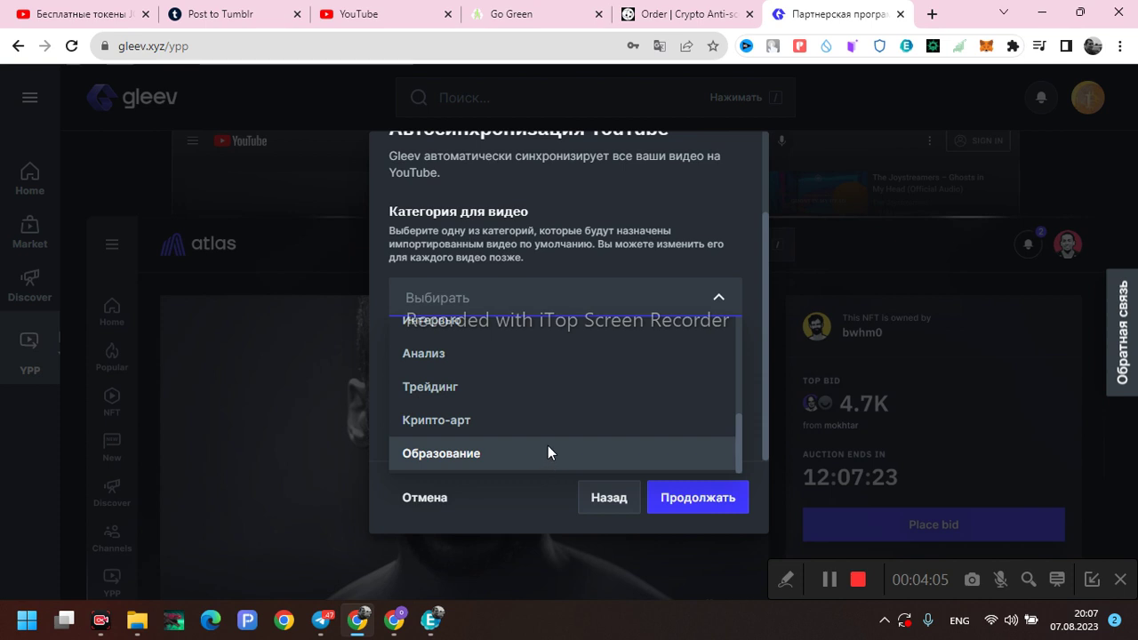
{"action": "scroll", "coordinate": [548, 453], "scroll_direction": "up", "scroll_amount": 2}
{"action": "scroll", "coordinate": [548, 451], "scroll_direction": "up", "scroll_amount": 3}
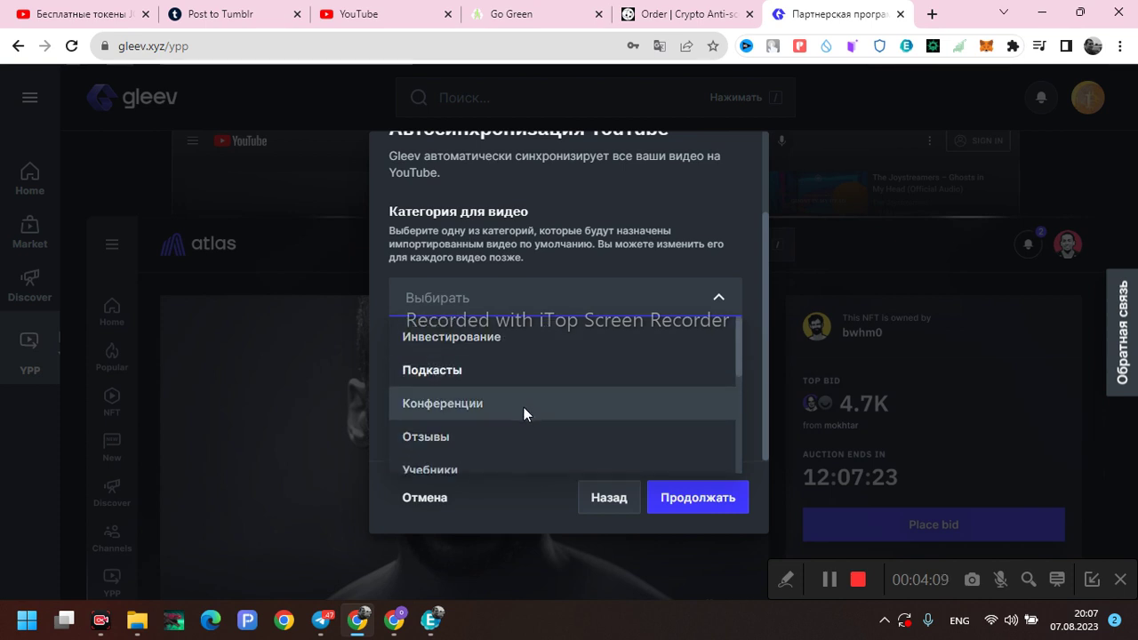
{"action": "left_click", "coordinate": [829, 580]}
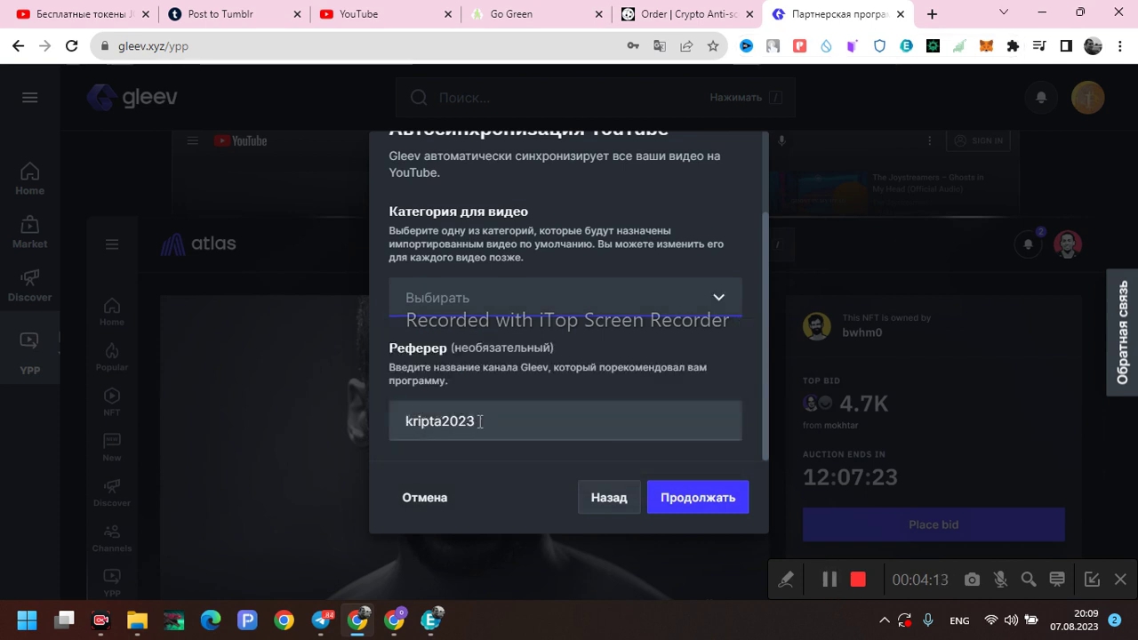
{"action": "left_click", "coordinate": [452, 299]}
{"action": "scroll", "coordinate": [465, 381], "scroll_direction": "down", "scroll_amount": 2}
{"action": "left_click", "coordinate": [521, 290]}
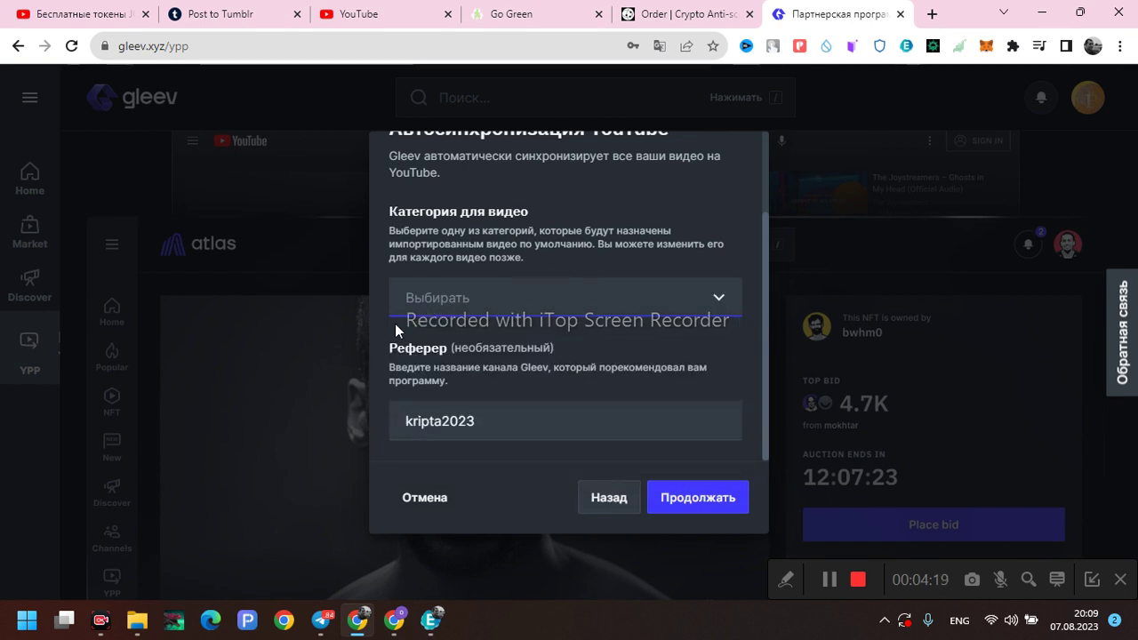
{"action": "key", "text": "Return"}
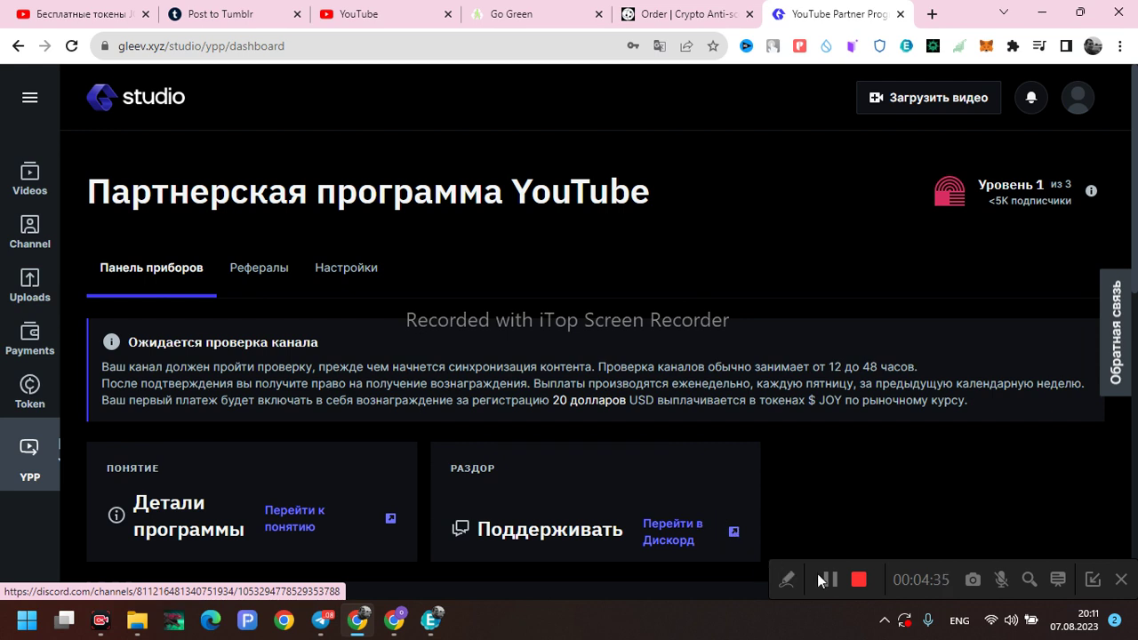
View the partner program's referrals section, then open the account's channel page and look over its videos.
{"action": "left_click", "coordinate": [259, 268]}
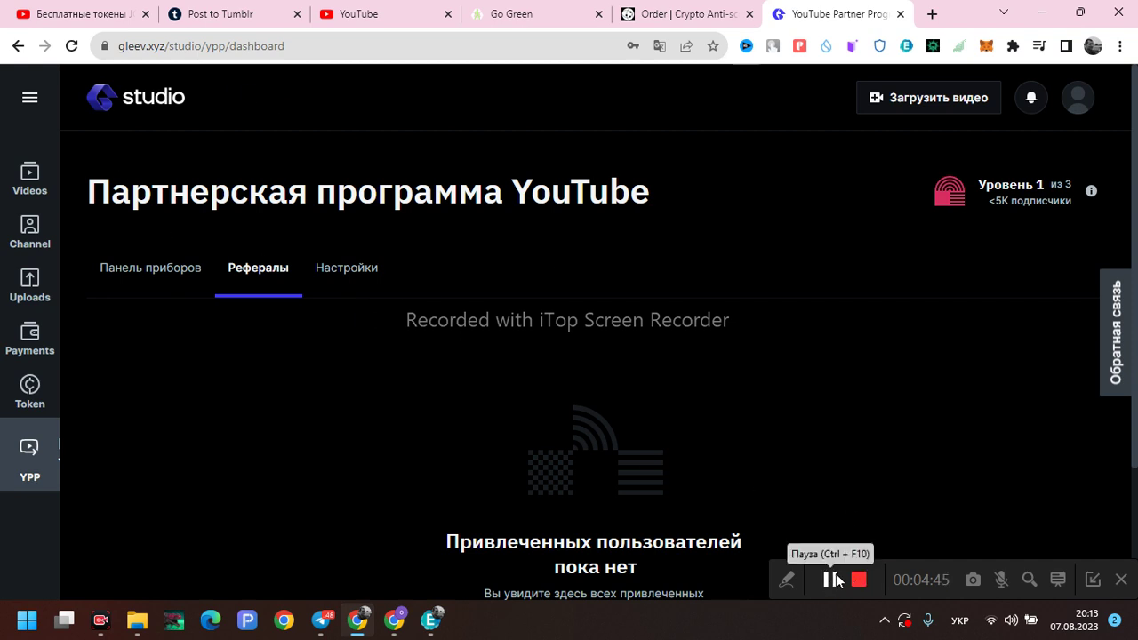
{"action": "left_click", "coordinate": [1074, 105]}
{"action": "left_click", "coordinate": [987, 300]}
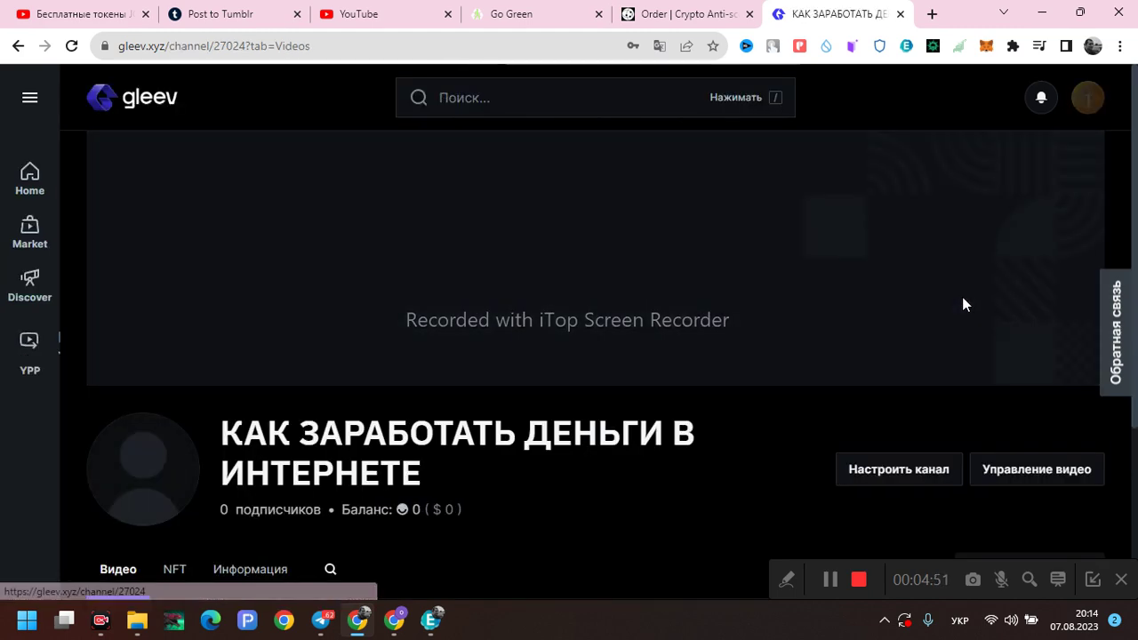
{"action": "scroll", "coordinate": [698, 400], "scroll_direction": "down", "scroll_amount": 3}
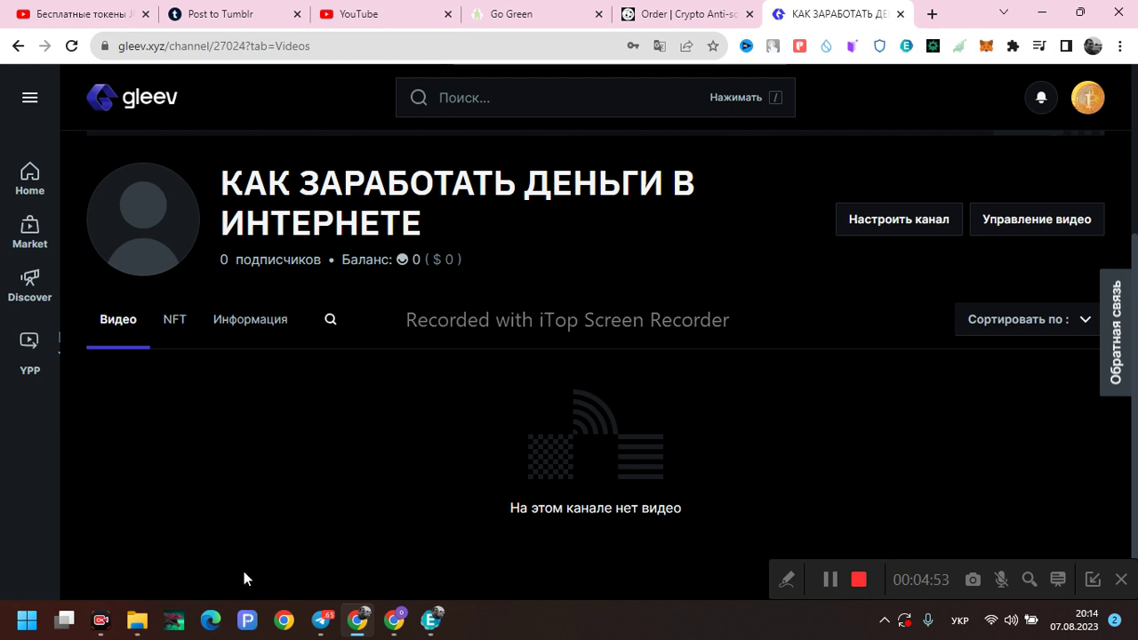
{"action": "scroll", "coordinate": [350, 427], "scroll_direction": "up", "scroll_amount": 3}
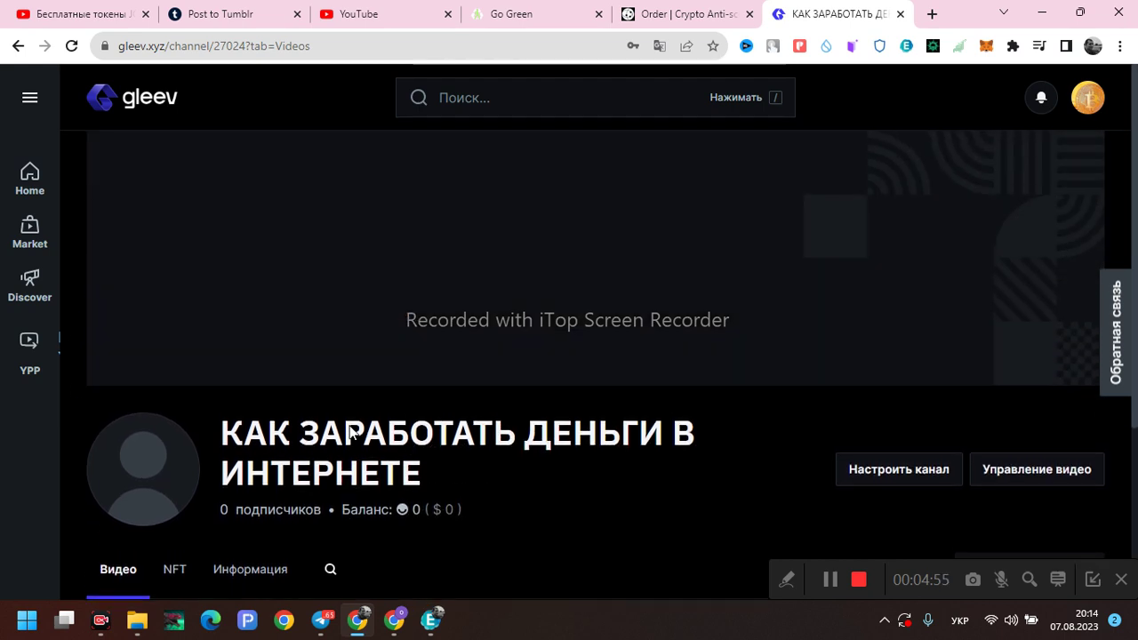
Open КАК ЗАРАБОТАТЬ ДЕНЬГИ В ИНТЕРНЕТЕ from the account's own channel list and view its page.
{"action": "left_click", "coordinate": [1087, 100]}
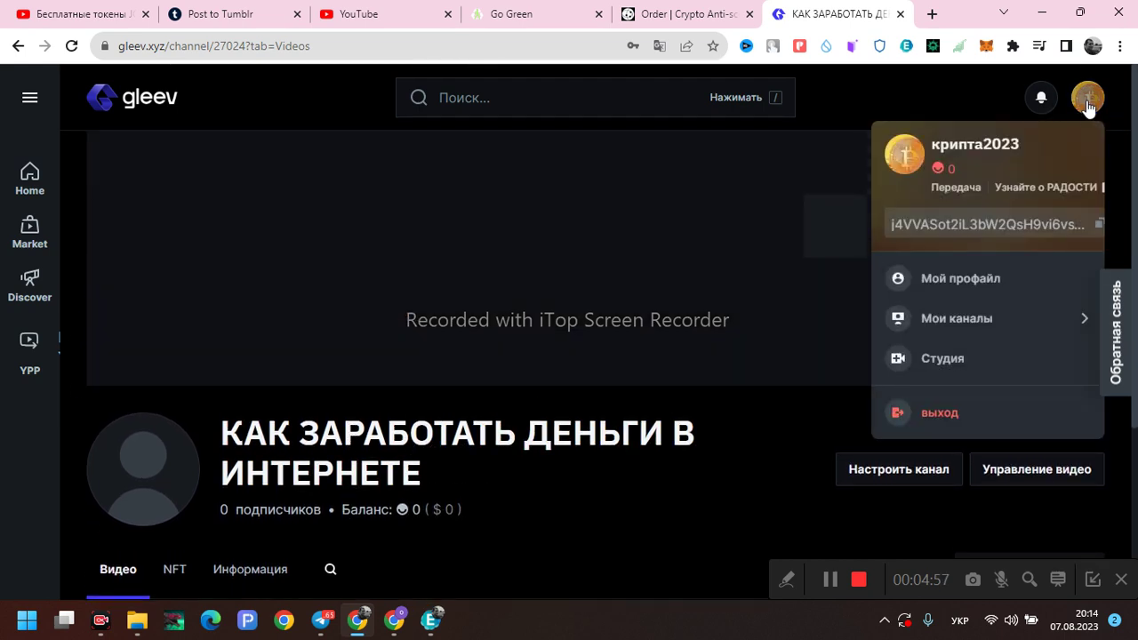
{"action": "left_click", "coordinate": [961, 320]}
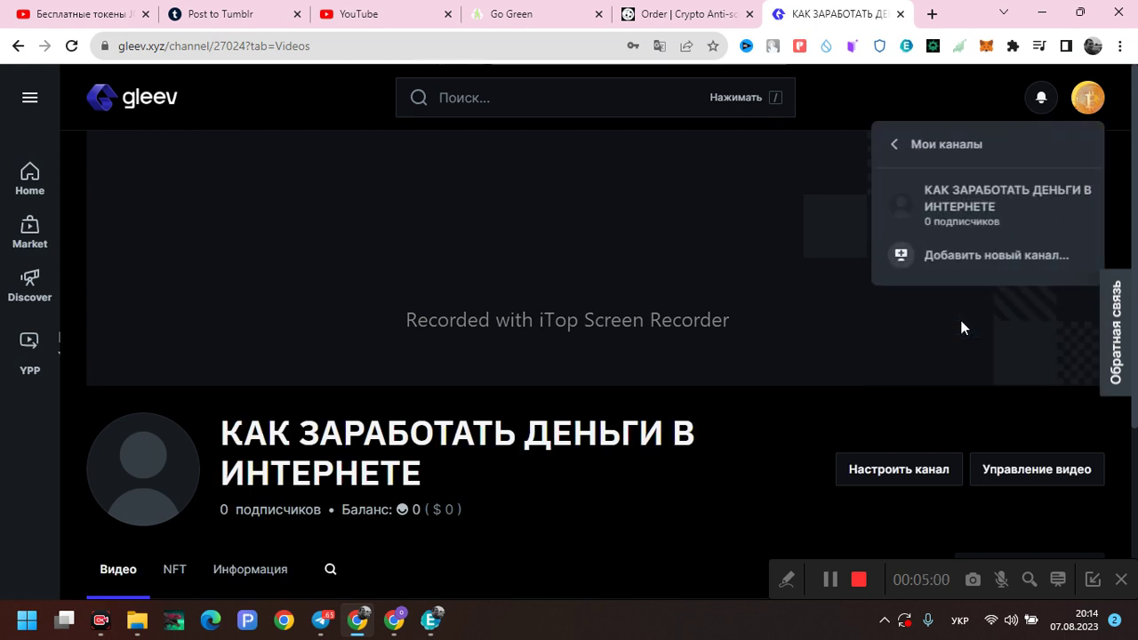
{"action": "left_click", "coordinate": [1006, 212]}
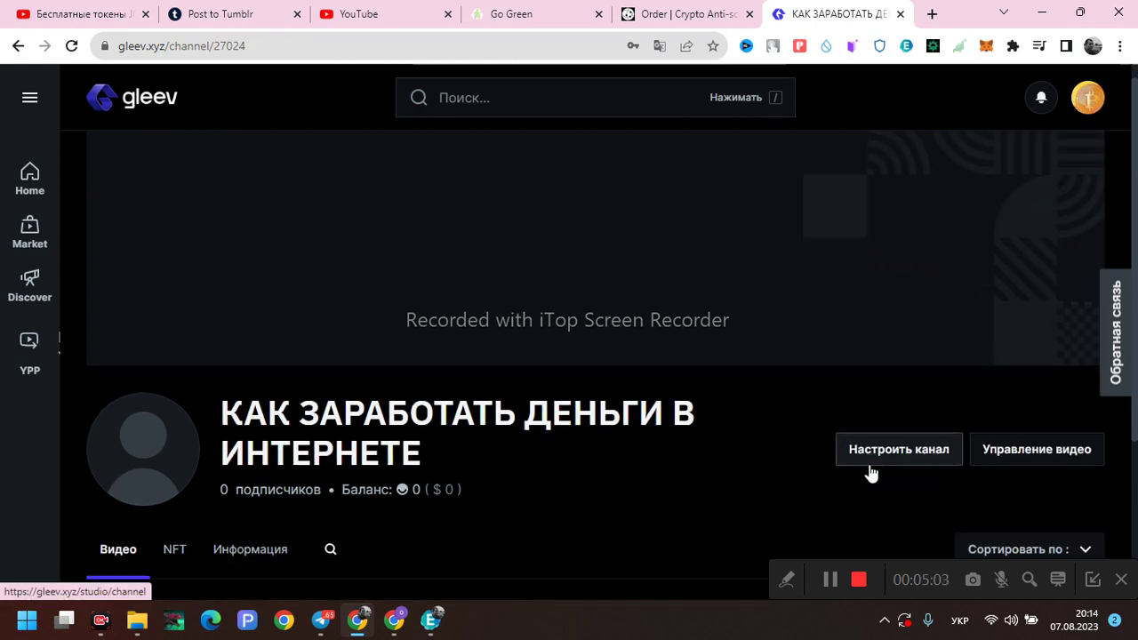
{"action": "scroll", "coordinate": [464, 414], "scroll_direction": "down", "scroll_amount": 3}
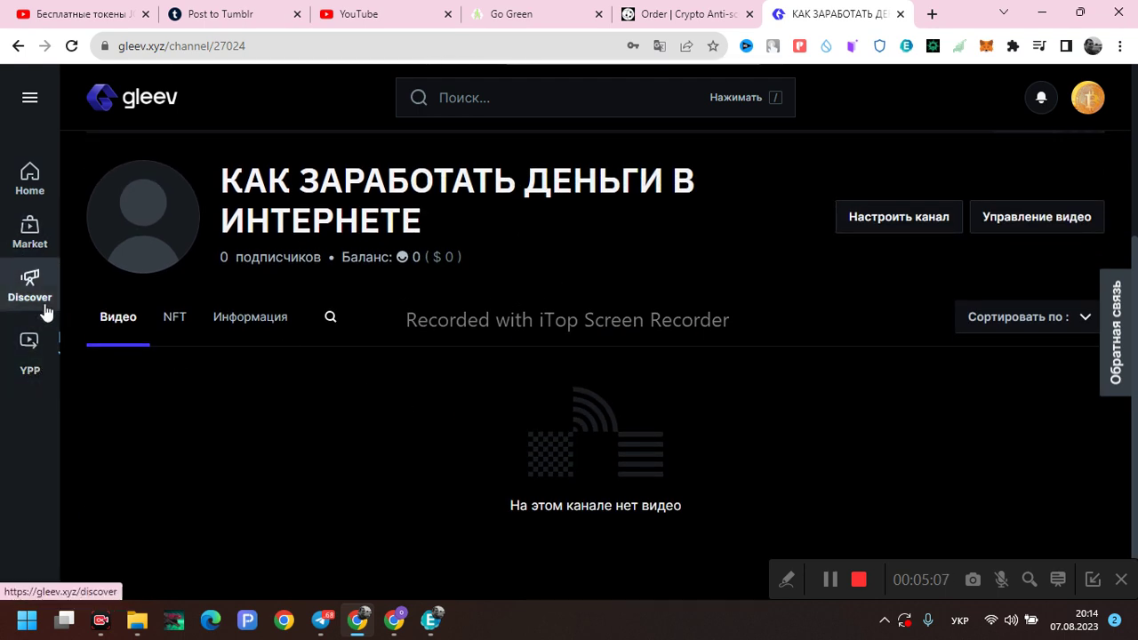
Return to the YouTube Partner Program page and open its studio dashboard.
{"action": "left_click", "coordinate": [30, 355]}
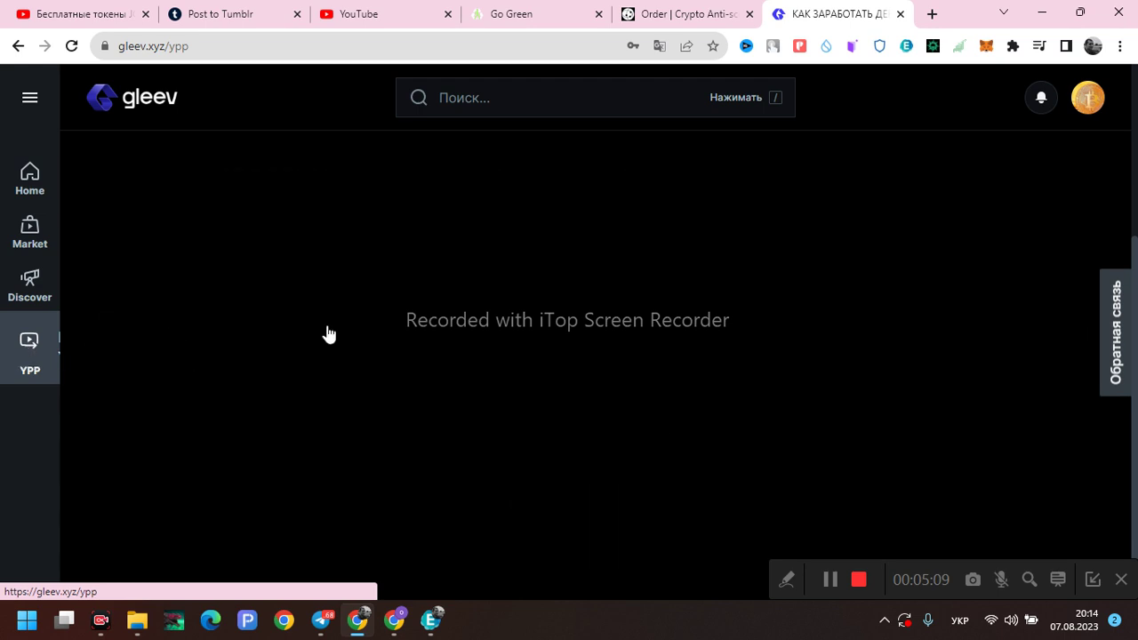
{"action": "left_click", "coordinate": [827, 579]}
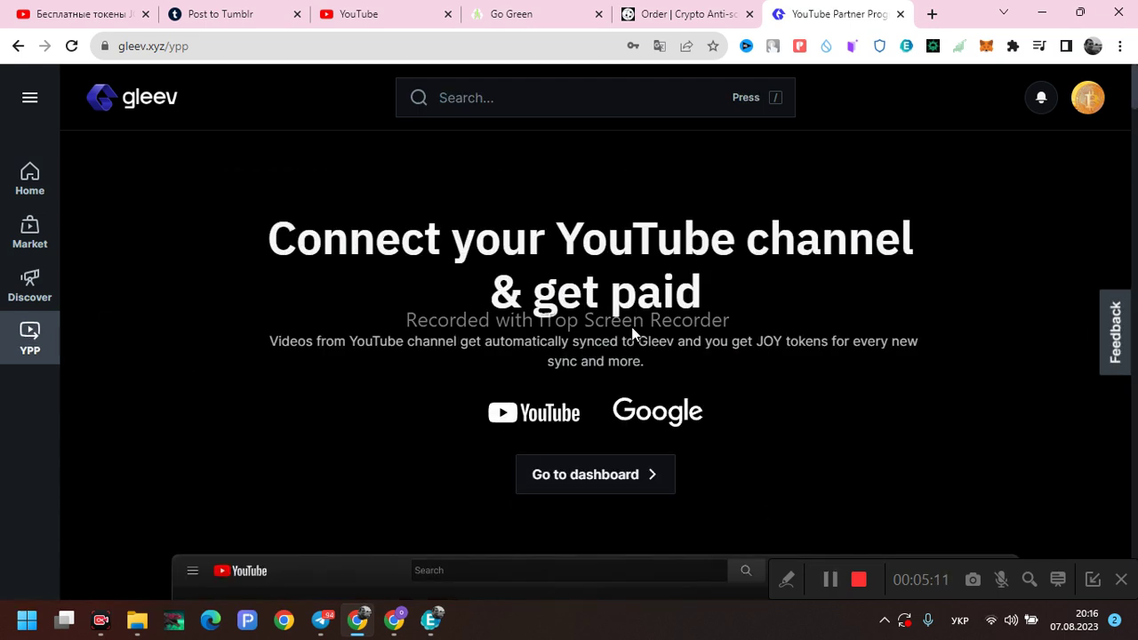
{"action": "left_click", "coordinate": [561, 480]}
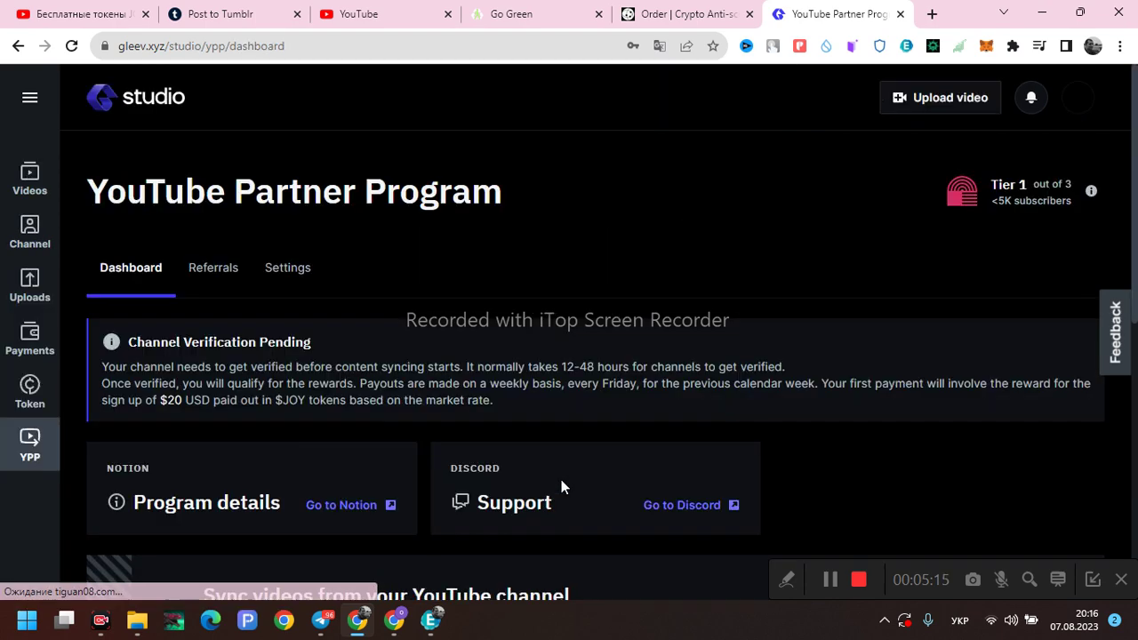
Read the dashboard's reward terms for syncing YouTube videos and referring other YouTube creators.
{"action": "scroll", "coordinate": [583, 458], "scroll_direction": "down", "scroll_amount": 4}
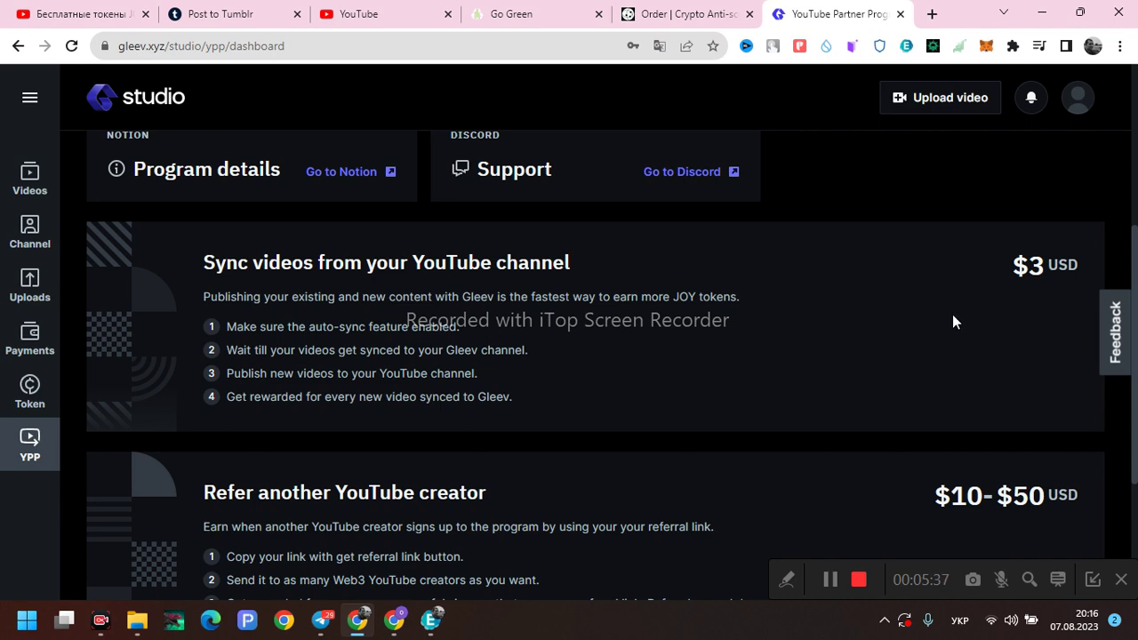
{"action": "scroll", "coordinate": [952, 337], "scroll_direction": "down", "scroll_amount": 2}
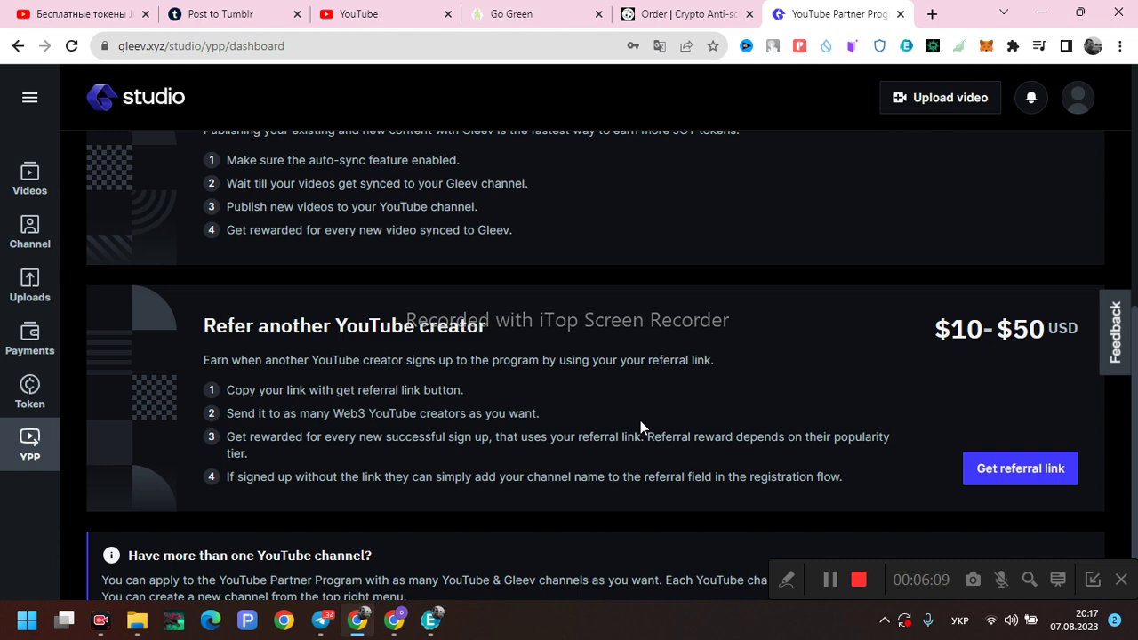
{"action": "scroll", "coordinate": [927, 132], "scroll_direction": "up", "scroll_amount": 4}
{"action": "scroll", "coordinate": [1126, 354], "scroll_direction": "down", "scroll_amount": 2}
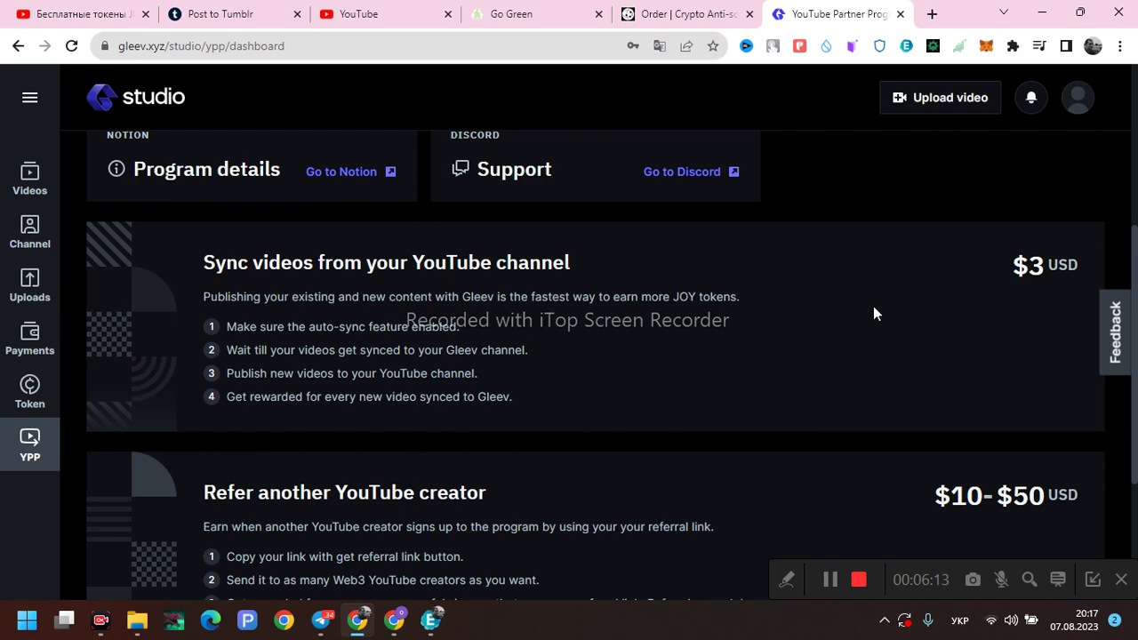
{"action": "scroll", "coordinate": [945, 414], "scroll_direction": "down", "scroll_amount": 1}
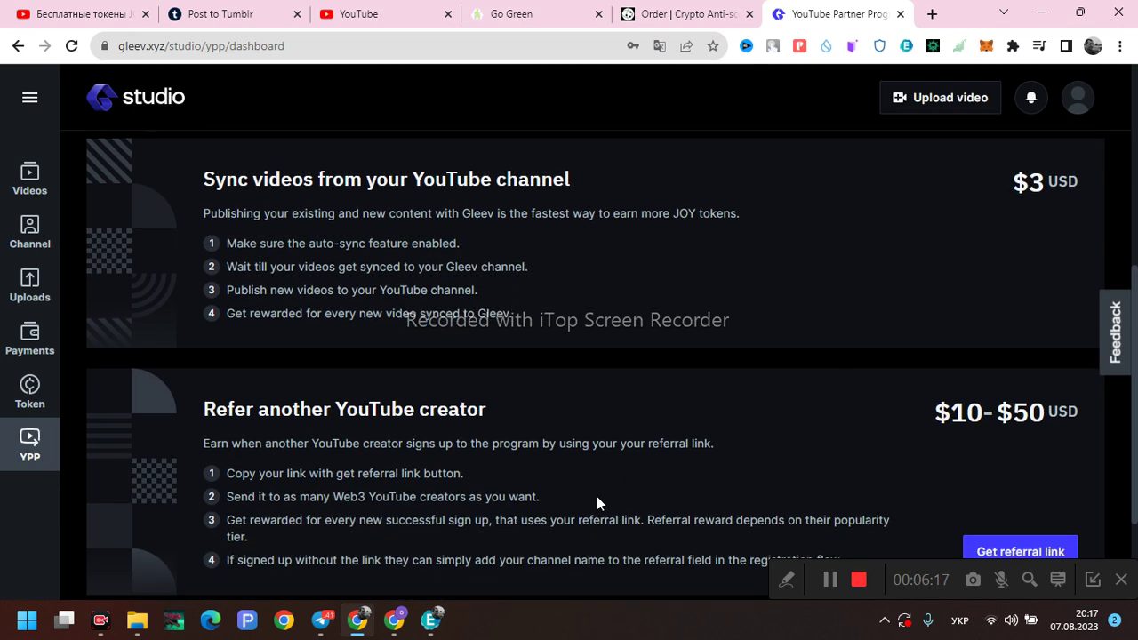
Review the dashboard's referral terms, the note on multiple YouTube channels and the channel verification notice.
{"action": "scroll", "coordinate": [597, 497], "scroll_direction": "down", "scroll_amount": 2}
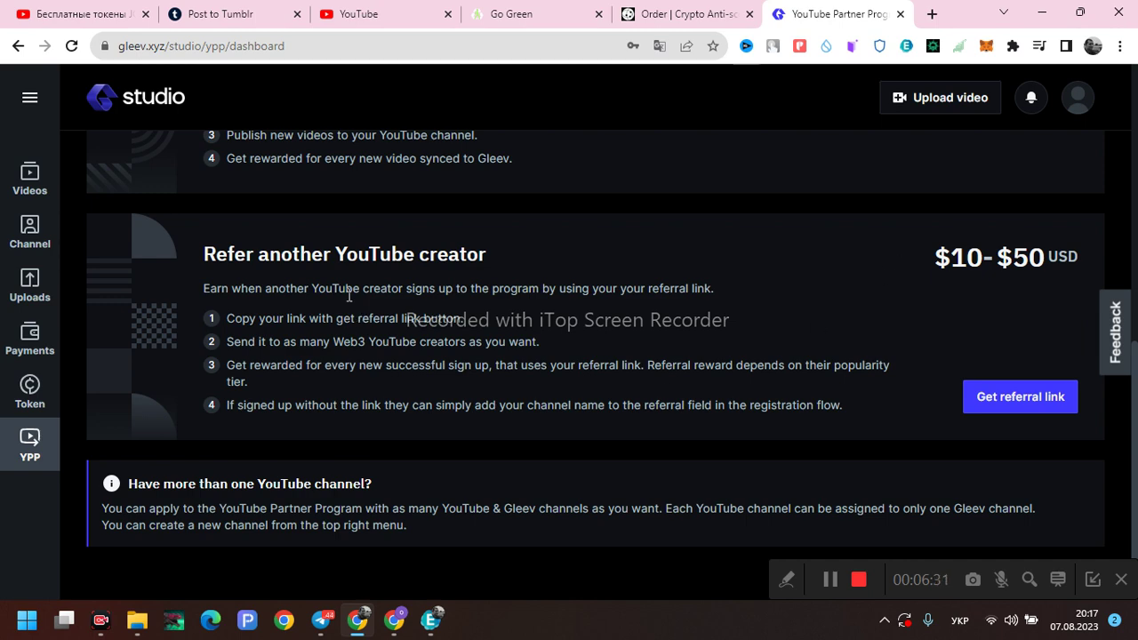
{"action": "scroll", "coordinate": [434, 404], "scroll_direction": "up", "scroll_amount": 3}
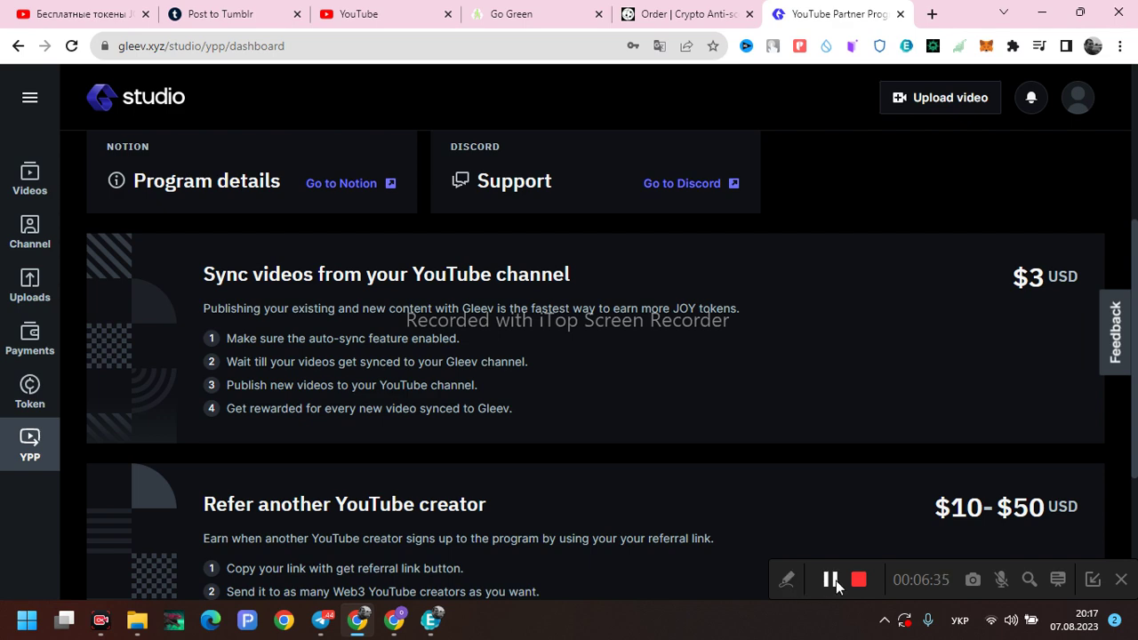
{"action": "left_click", "coordinate": [830, 580]}
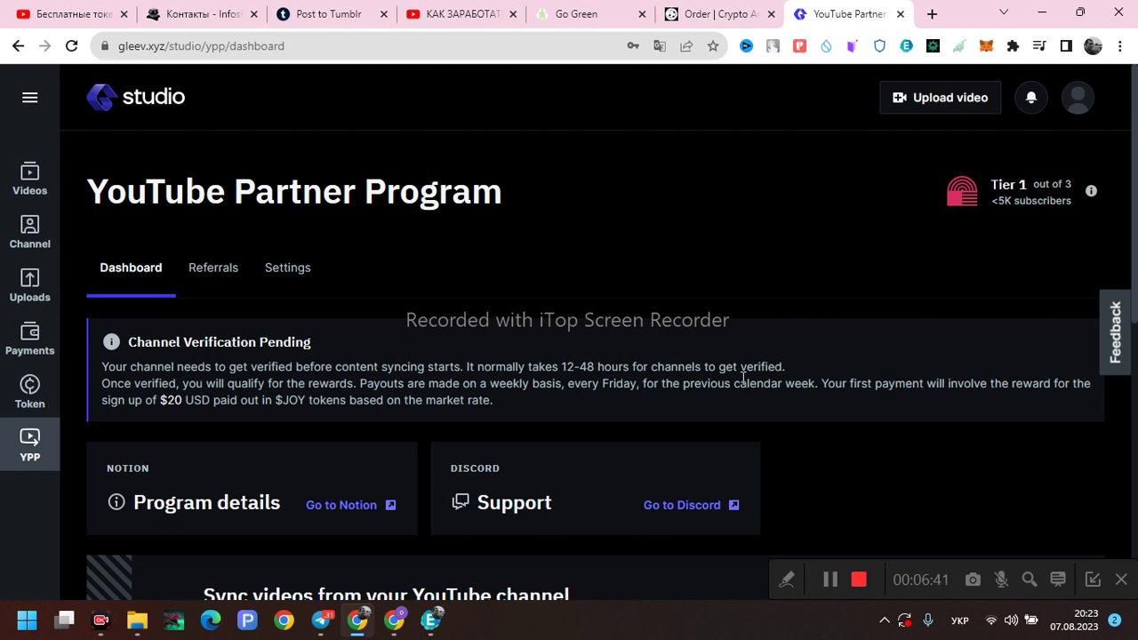
{"action": "scroll", "coordinate": [841, 345], "scroll_direction": "down", "scroll_amount": 3}
{"action": "scroll", "coordinate": [929, 472], "scroll_direction": "up", "scroll_amount": 2}
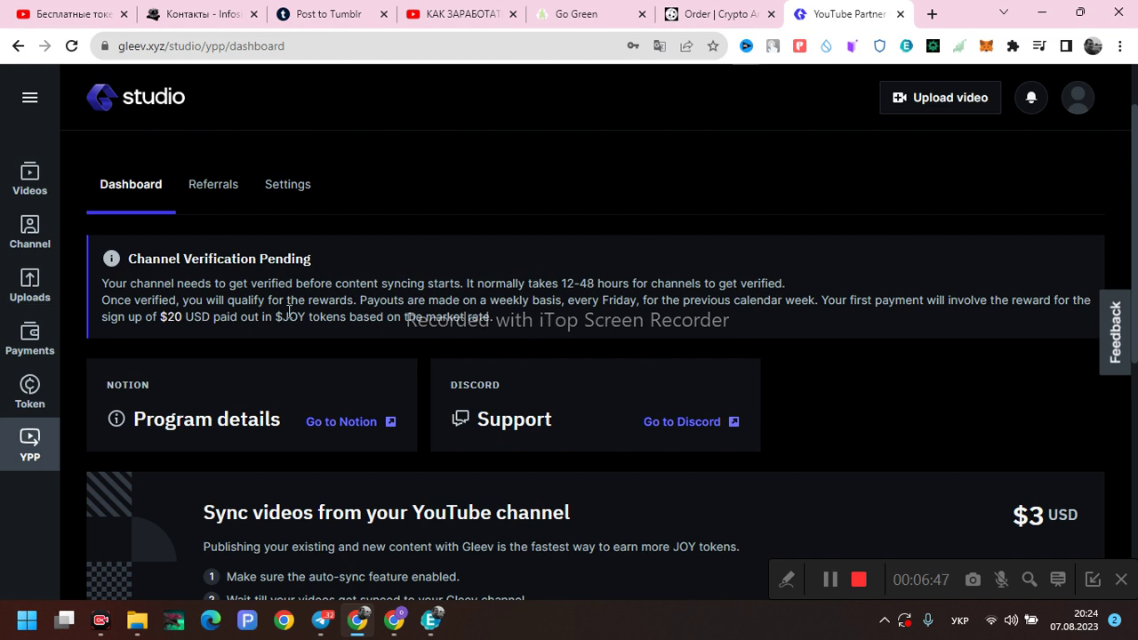
Open the partner program's settings and review the YouTube sync, imported video category and program-leaving options.
{"action": "left_click", "coordinate": [273, 192]}
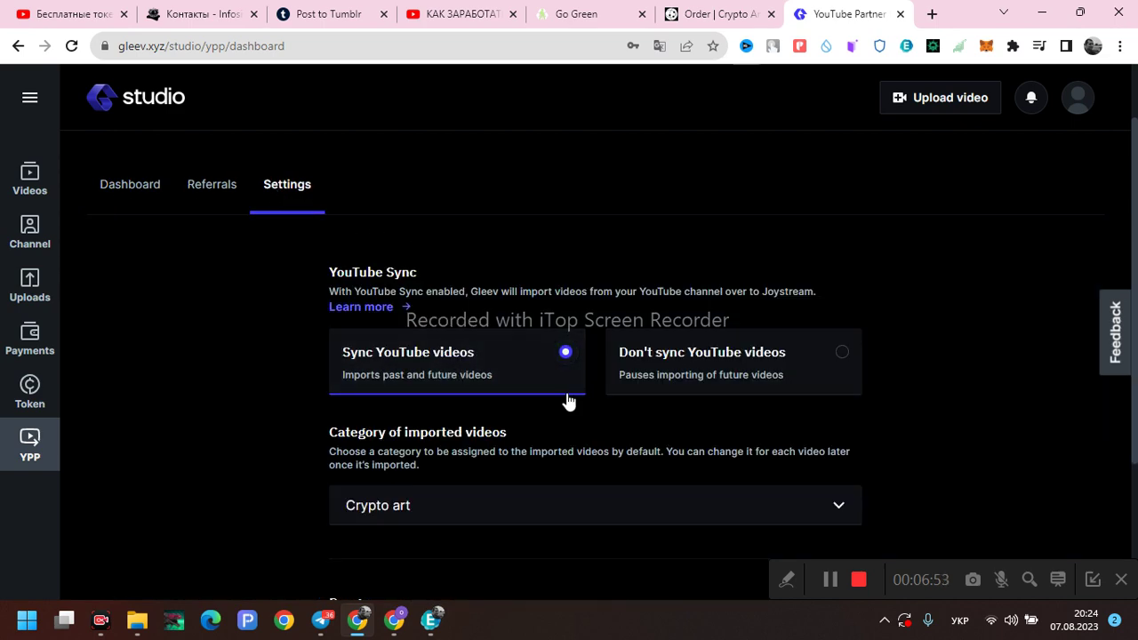
{"action": "scroll", "coordinate": [565, 391], "scroll_direction": "down", "scroll_amount": 1}
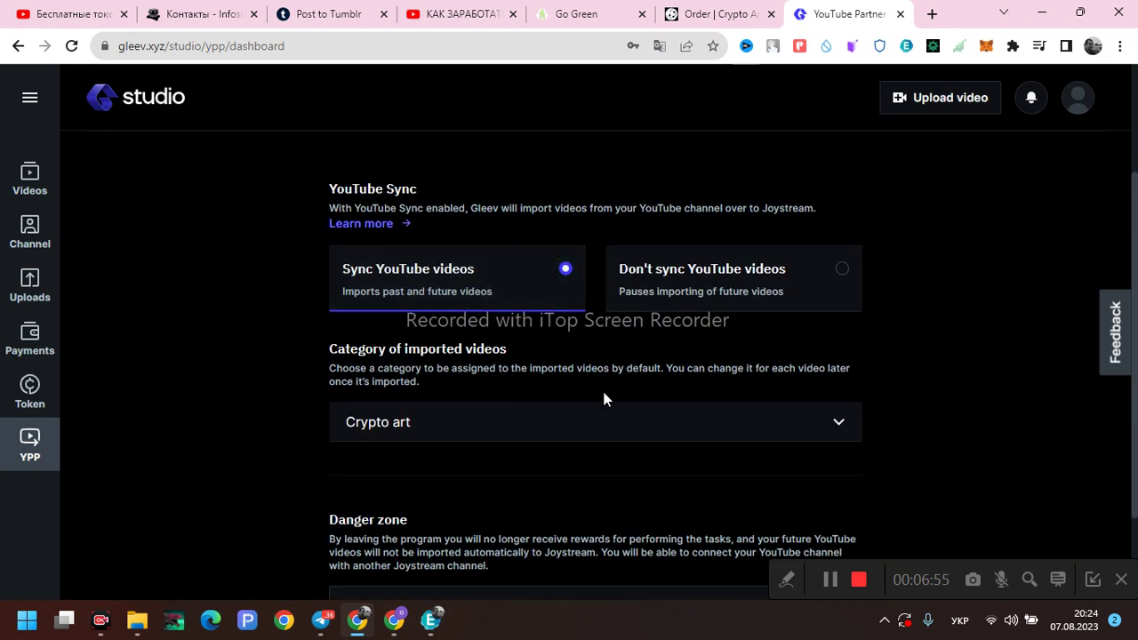
{"action": "left_click", "coordinate": [836, 582]}
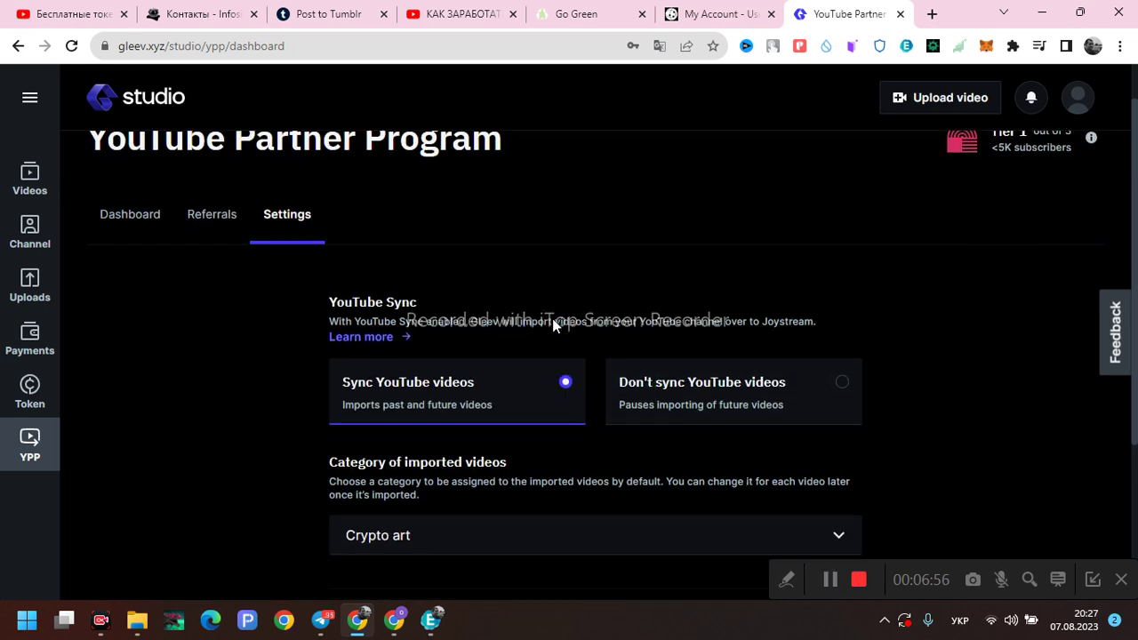
{"action": "scroll", "coordinate": [449, 189], "scroll_direction": "down", "scroll_amount": 3}
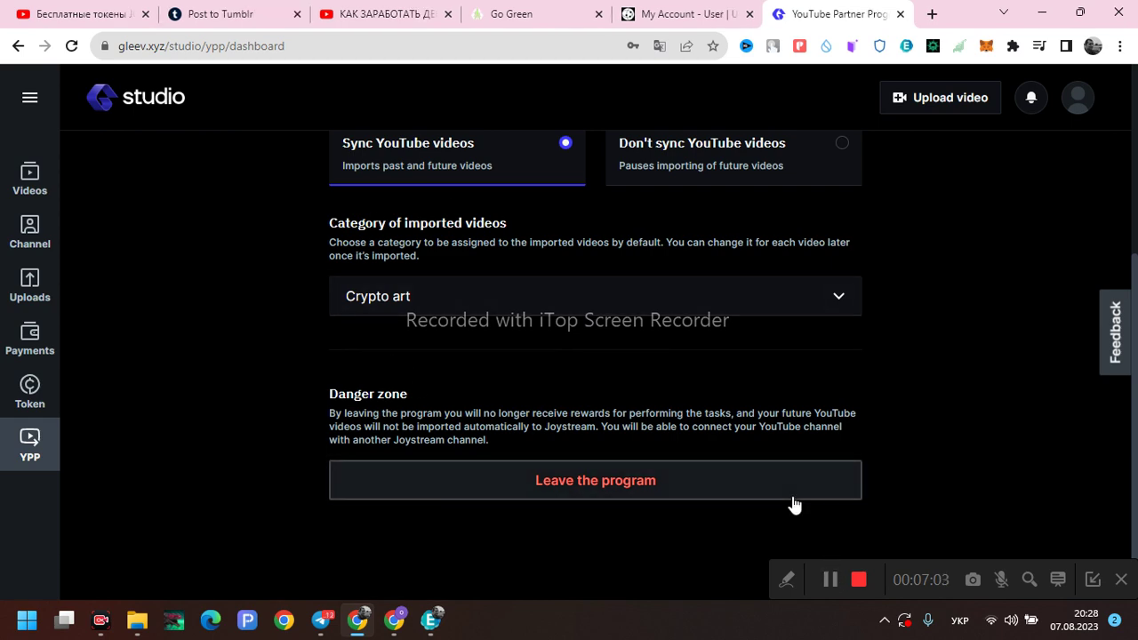
{"action": "scroll", "coordinate": [673, 292], "scroll_direction": "up", "scroll_amount": 3}
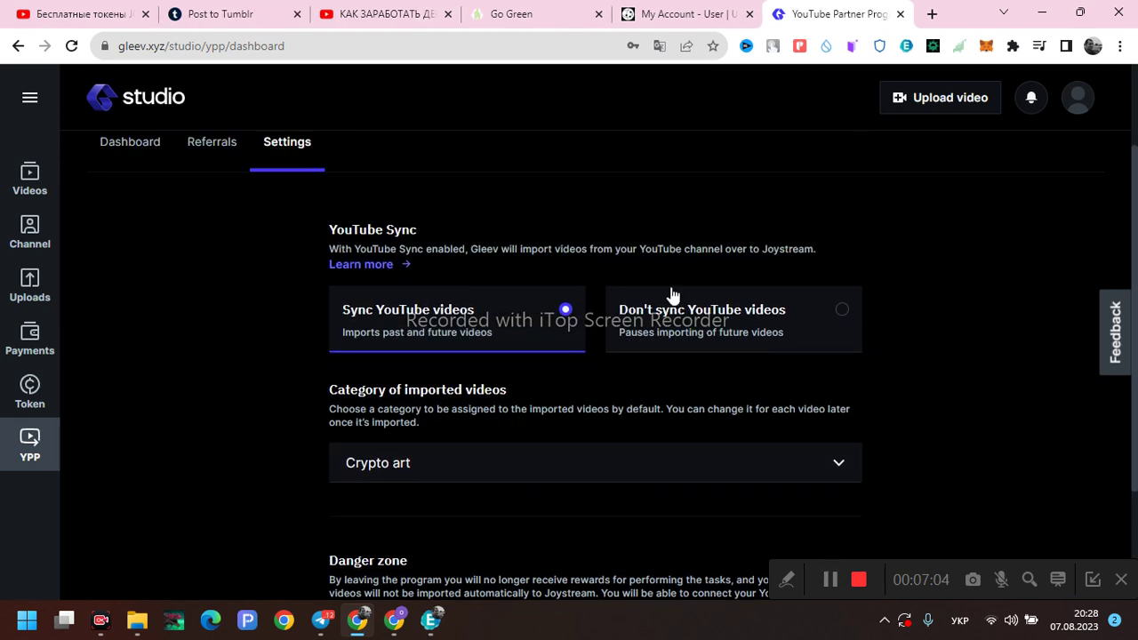
Open the studio's payments page and look over the rewards, balance, earnings and history sections.
{"action": "left_click", "coordinate": [34, 347]}
{"action": "left_click", "coordinate": [702, 498]}
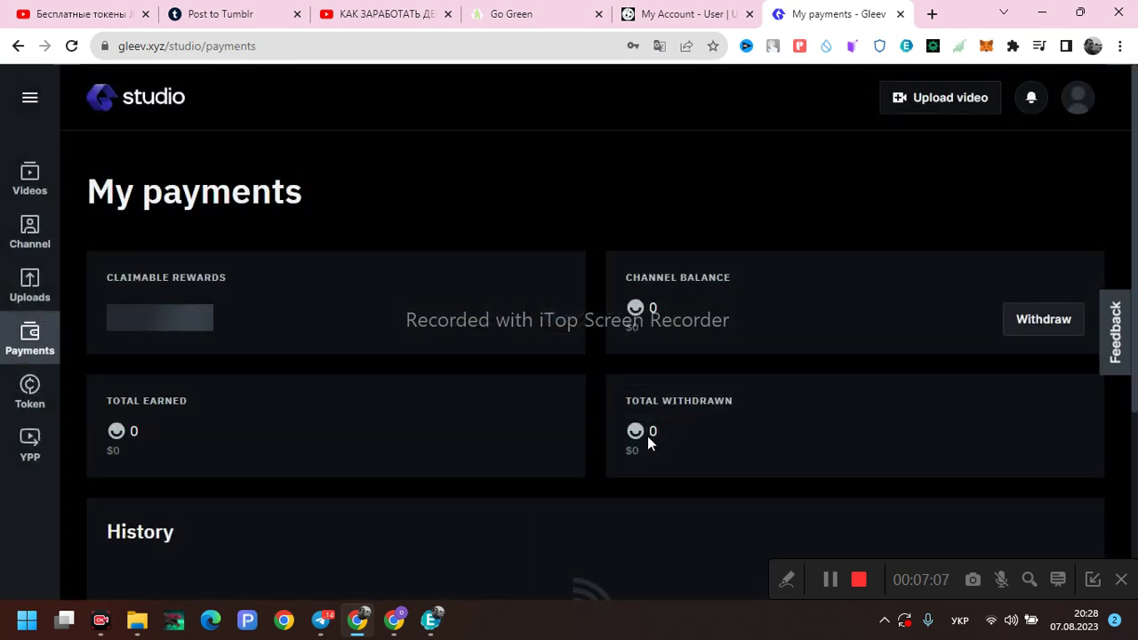
{"action": "scroll", "coordinate": [753, 376], "scroll_direction": "down", "scroll_amount": 3}
{"action": "scroll", "coordinate": [889, 311], "scroll_direction": "up", "scroll_amount": 3}
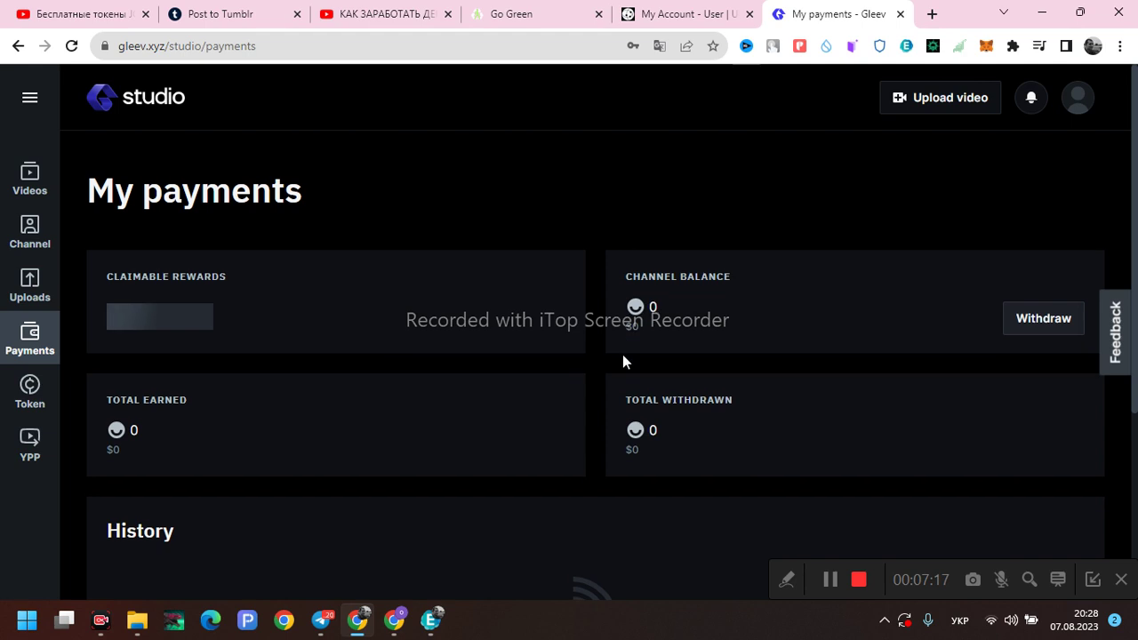
{"action": "scroll", "coordinate": [658, 365], "scroll_direction": "down", "scroll_amount": 3}
{"action": "scroll", "coordinate": [702, 382], "scroll_direction": "up", "scroll_amount": 3}
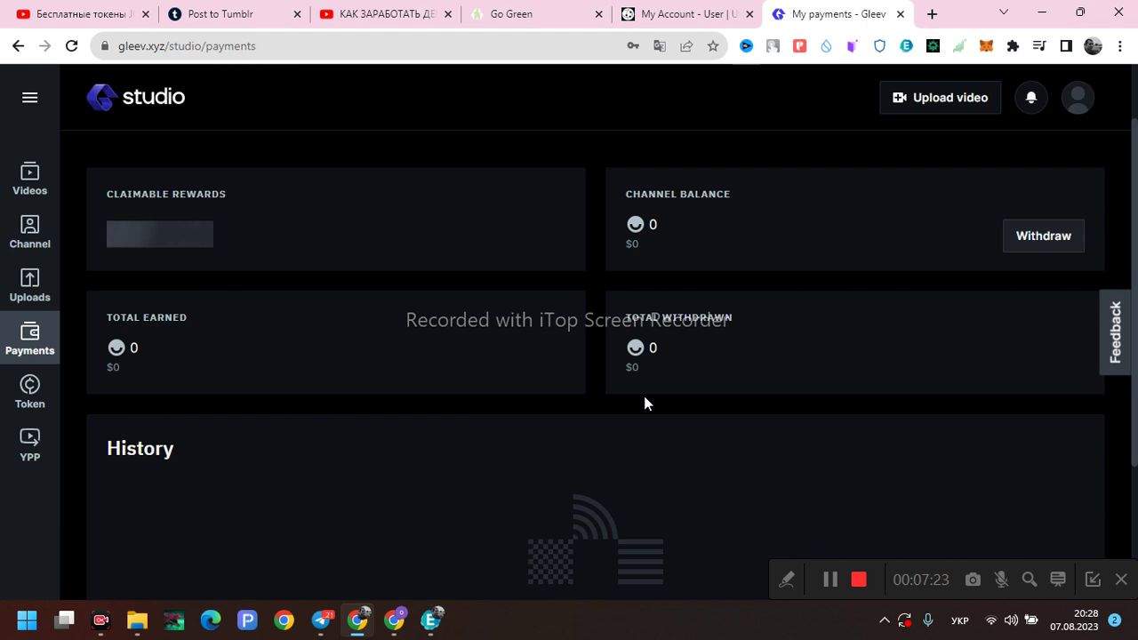
{"action": "left_click", "coordinate": [830, 581]}
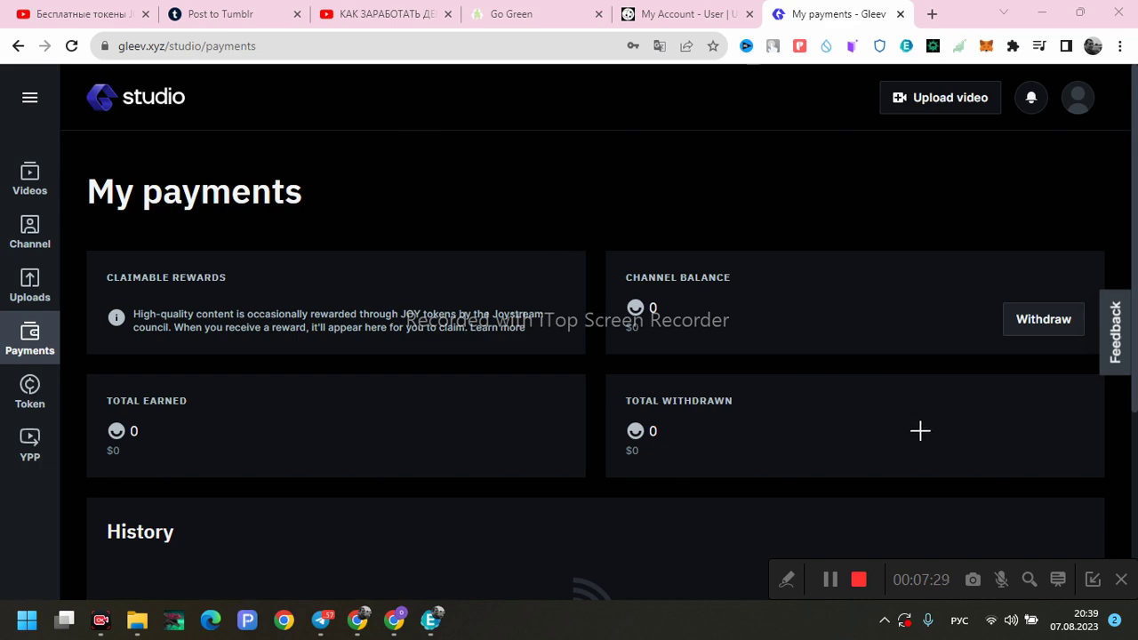
Switch to Telegram, open the Talisman wallet link from the channel post and install the Talisman - Polkadot Wallet extension in Chrome.
{"action": "left_click", "coordinate": [320, 620]}
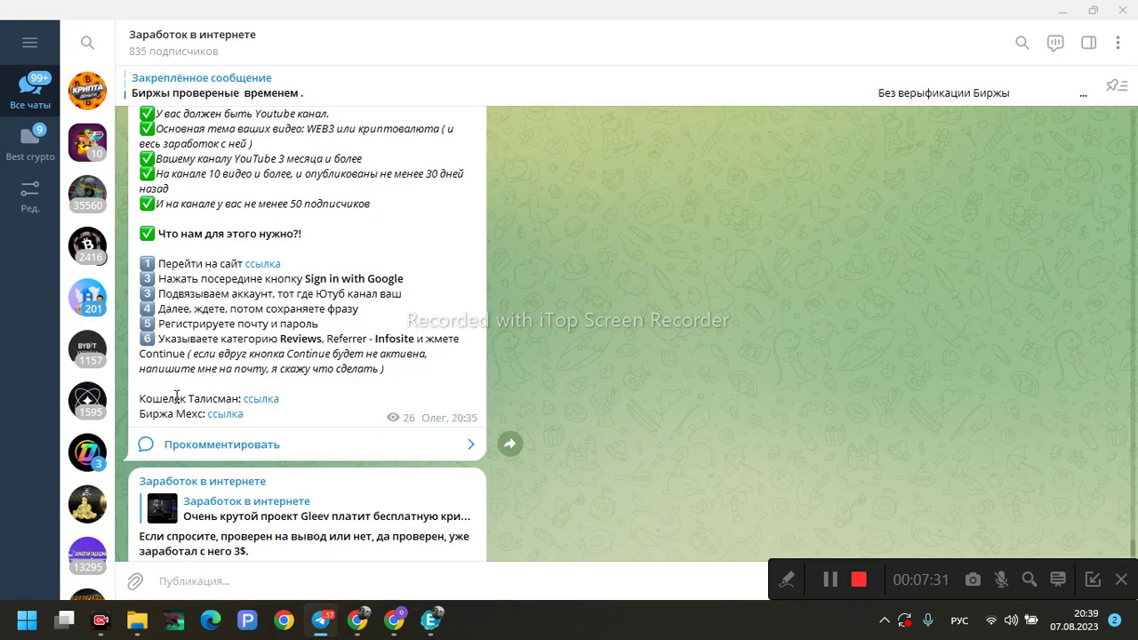
{"action": "left_click", "coordinate": [253, 403]}
{"action": "left_click", "coordinate": [650, 374]}
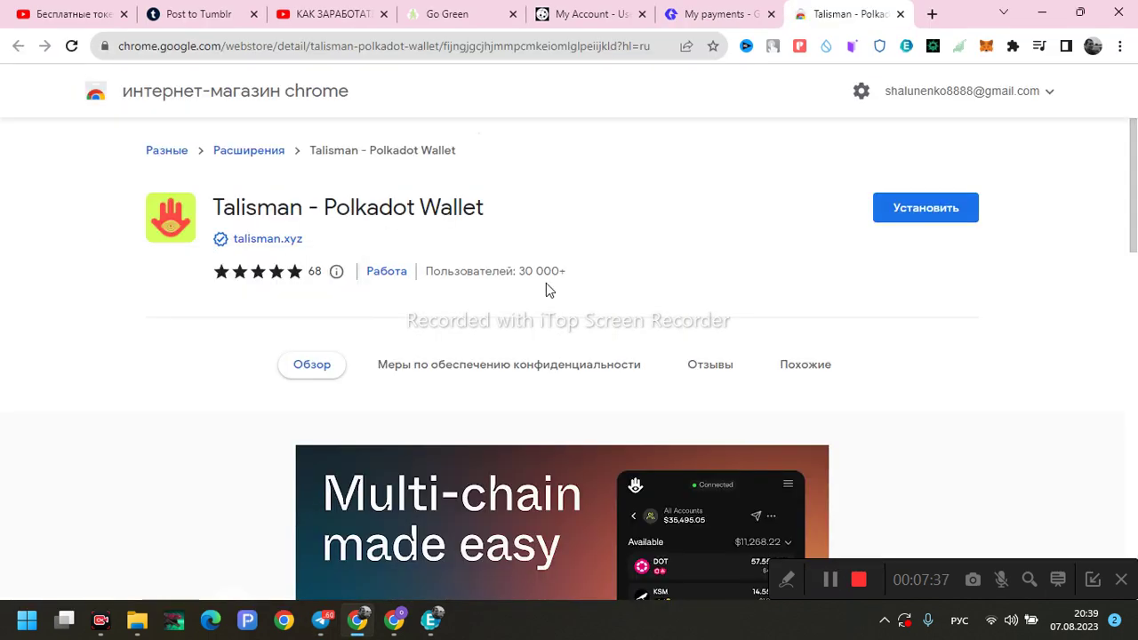
{"action": "left_click", "coordinate": [900, 218]}
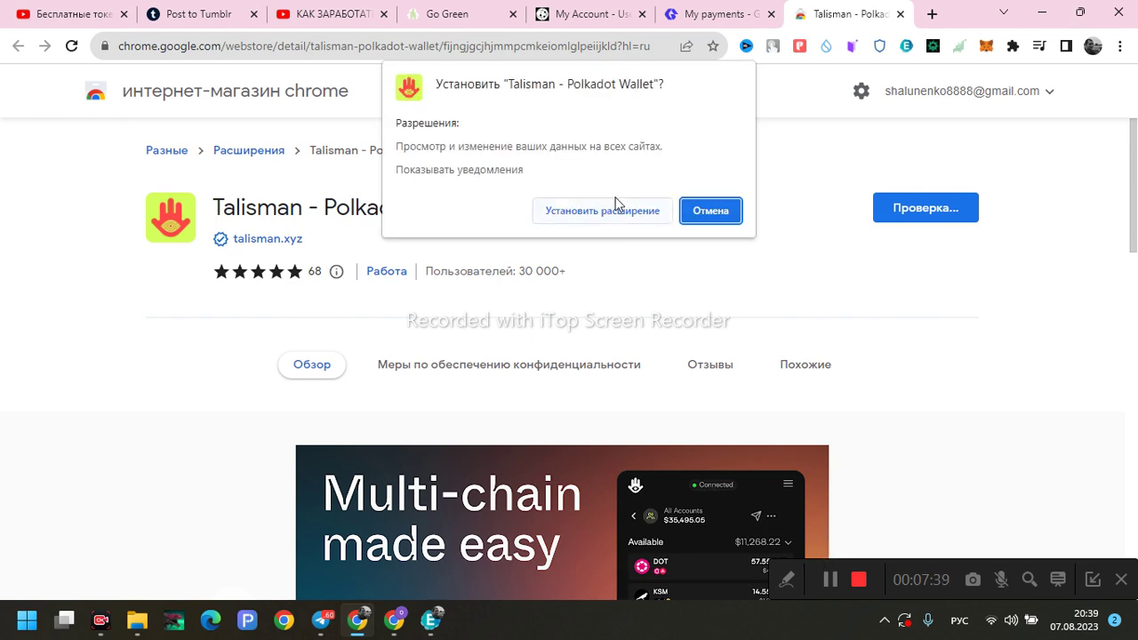
{"action": "left_click", "coordinate": [610, 213]}
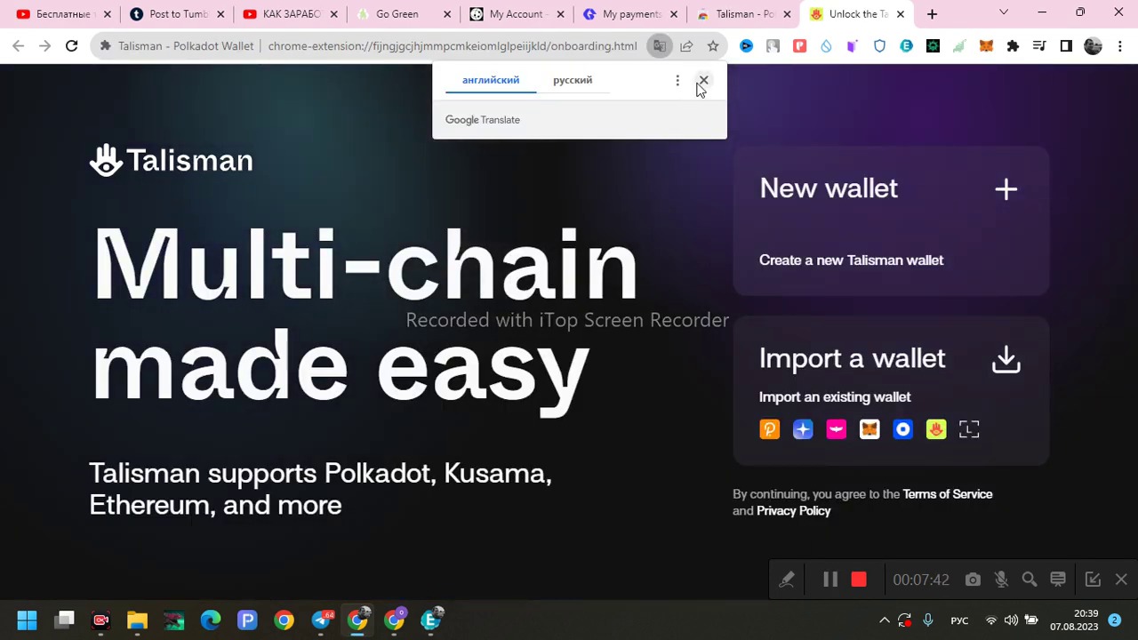
Import an existing Polkadot wallet into Talisman by recovery phrase and agree to the anonymous usage data collection.
{"action": "left_click", "coordinate": [702, 80]}
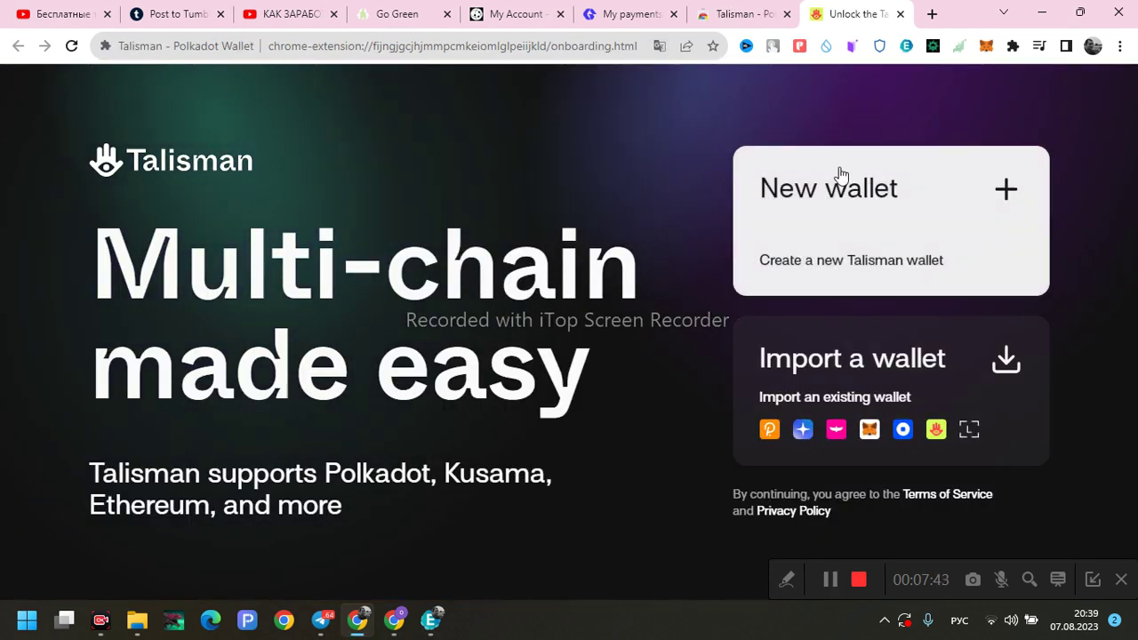
{"action": "left_click", "coordinate": [825, 369]}
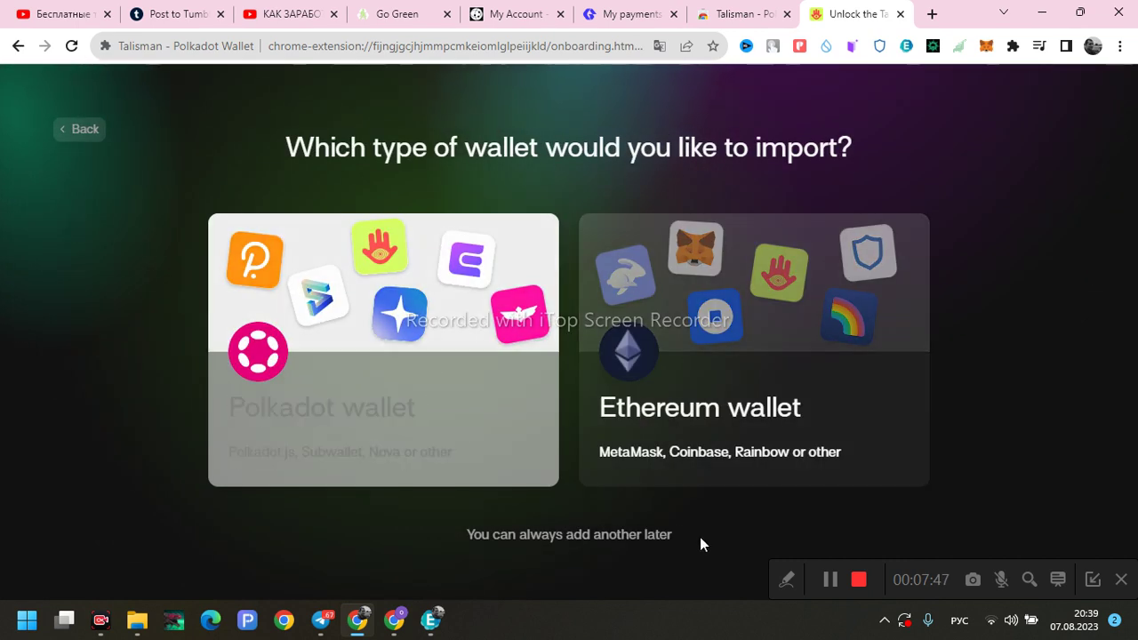
{"action": "left_click", "coordinate": [316, 423]}
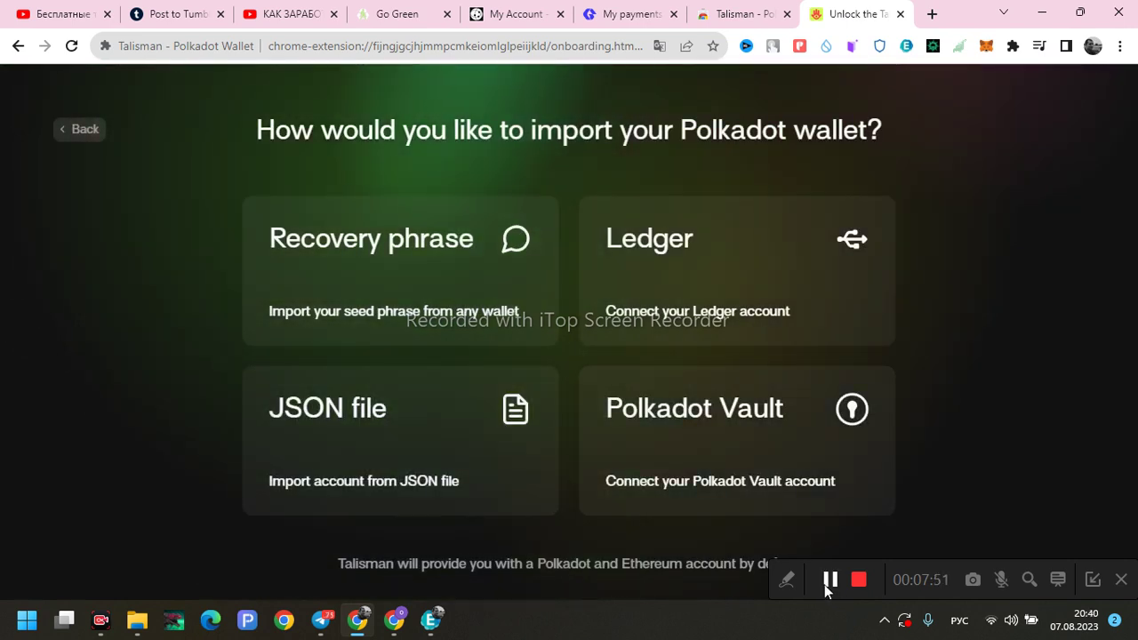
{"action": "left_click", "coordinate": [400, 294]}
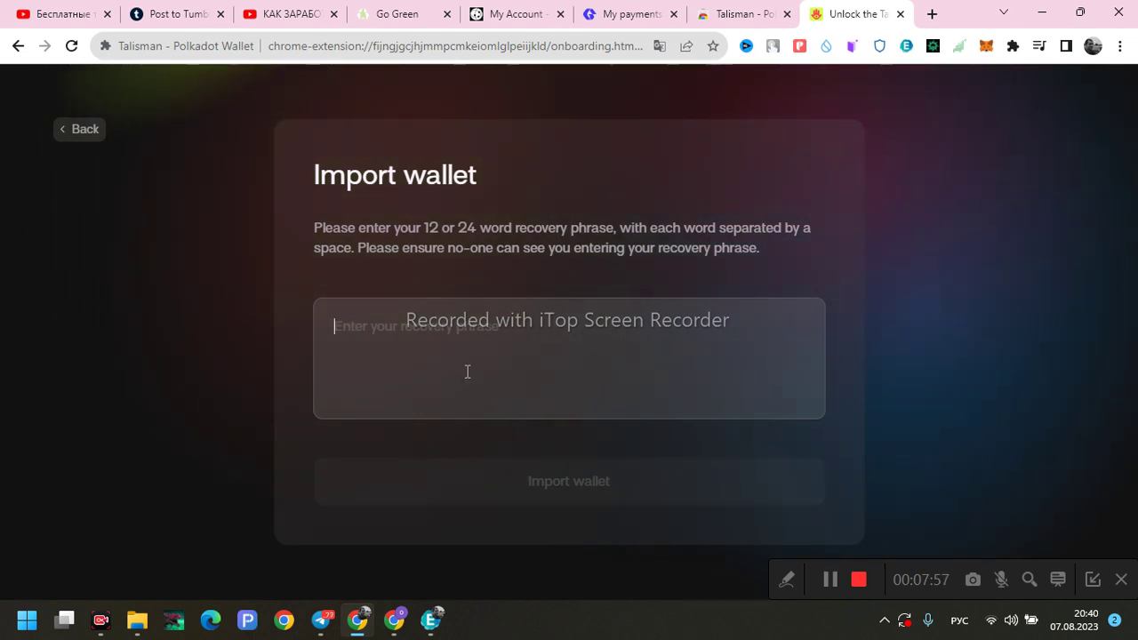
{"action": "left_click", "coordinate": [834, 580]}
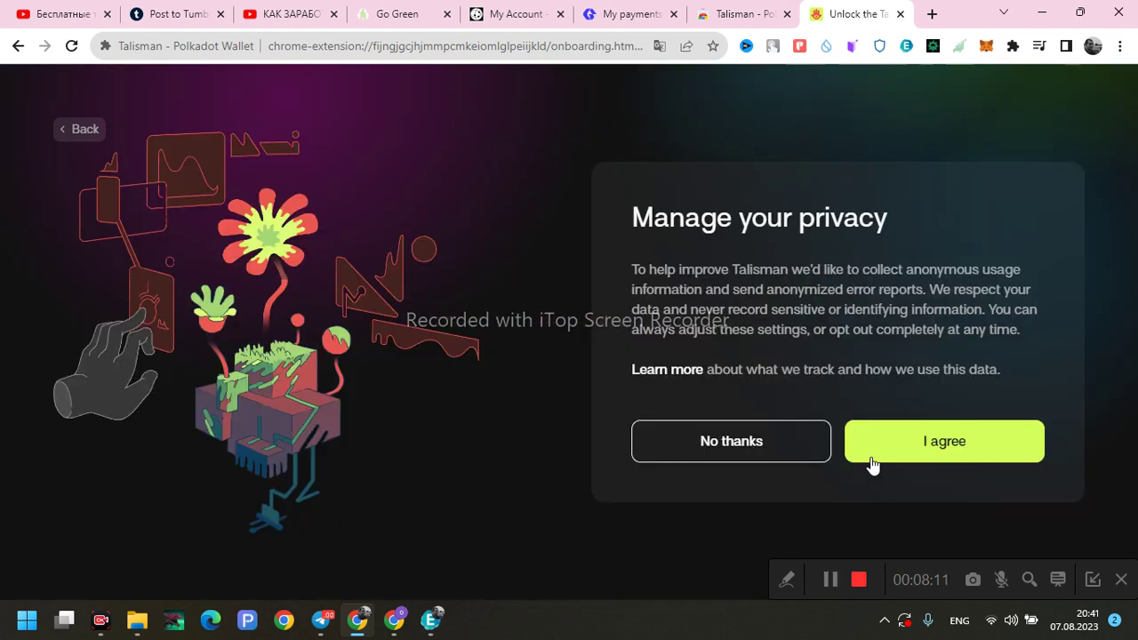
{"action": "left_click", "coordinate": [907, 441]}
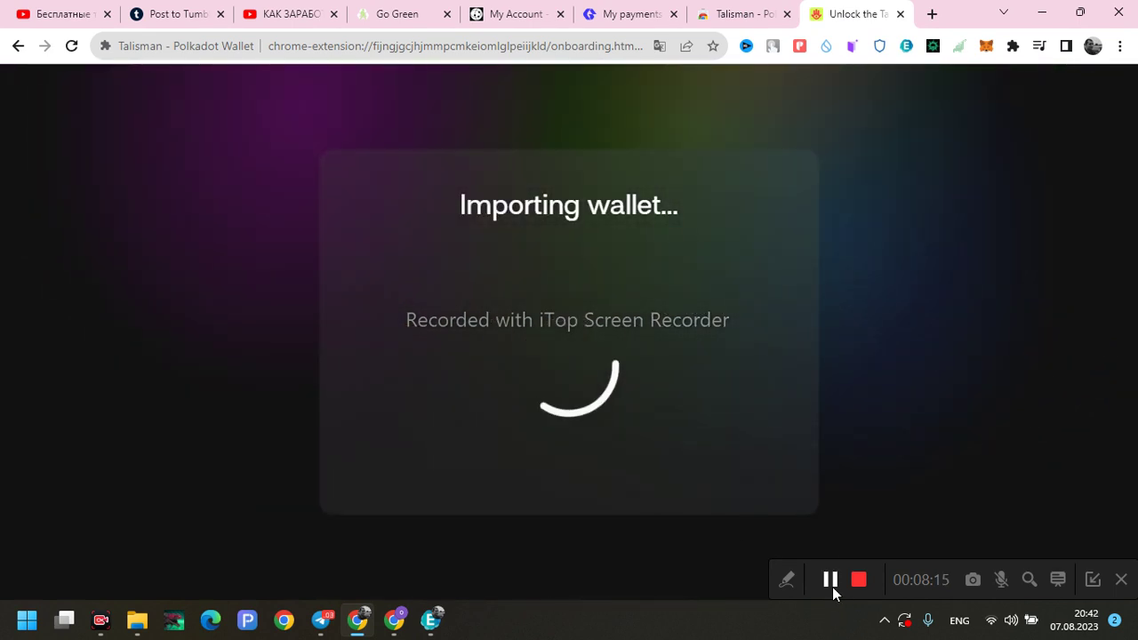
Return to Gleev's My payments page and check its sections again.
{"action": "left_click", "coordinate": [653, 14]}
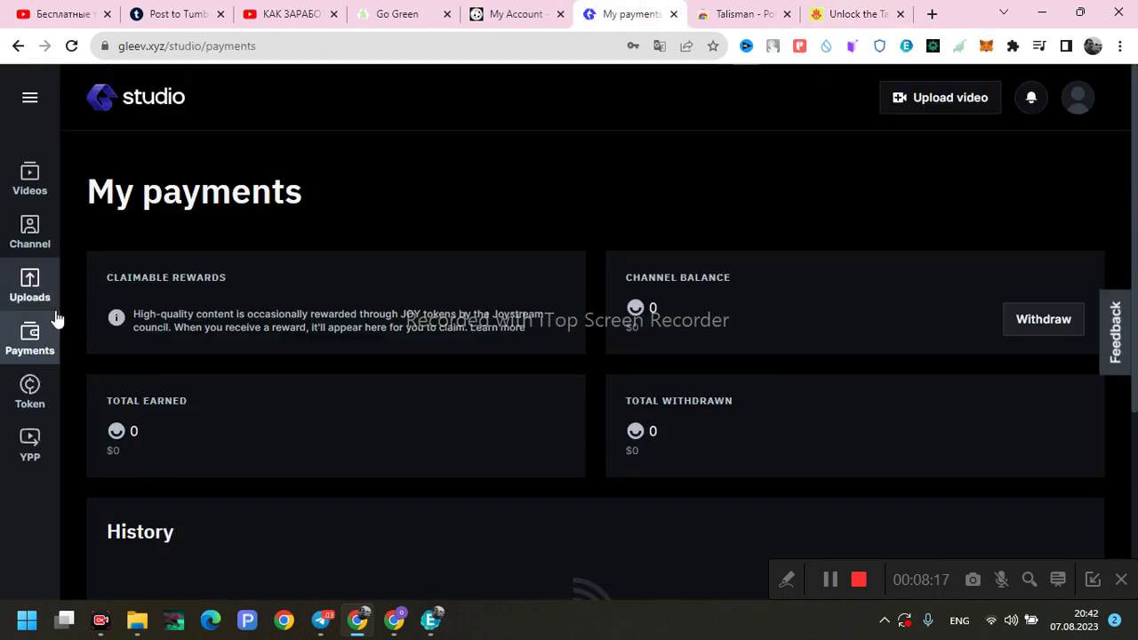
{"action": "scroll", "coordinate": [374, 436], "scroll_direction": "down", "scroll_amount": 3}
{"action": "scroll", "coordinate": [432, 472], "scroll_direction": "up", "scroll_amount": 3}
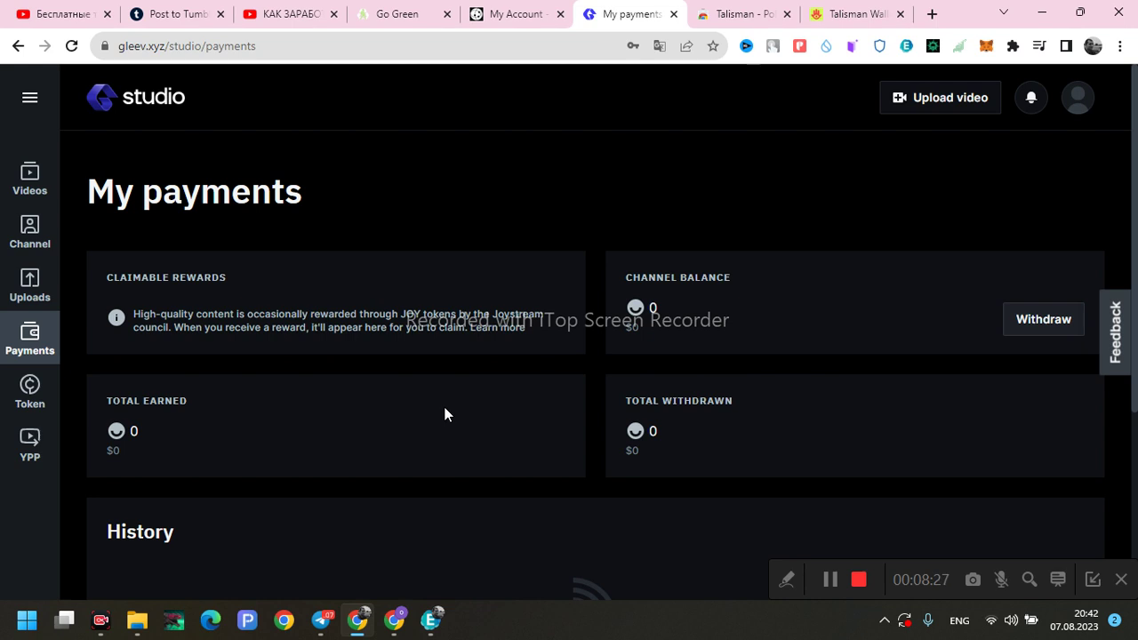
Switch to the Talisman wallet portfolio and open the JOY asset's details.
{"action": "left_click", "coordinate": [829, 579]}
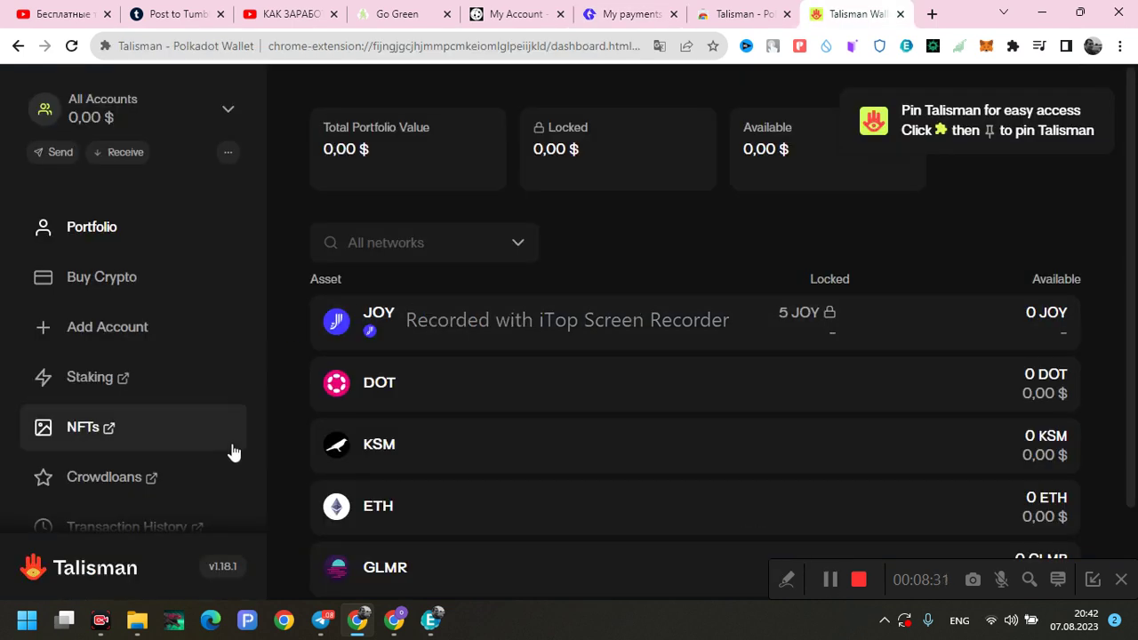
{"action": "left_click", "coordinate": [513, 343]}
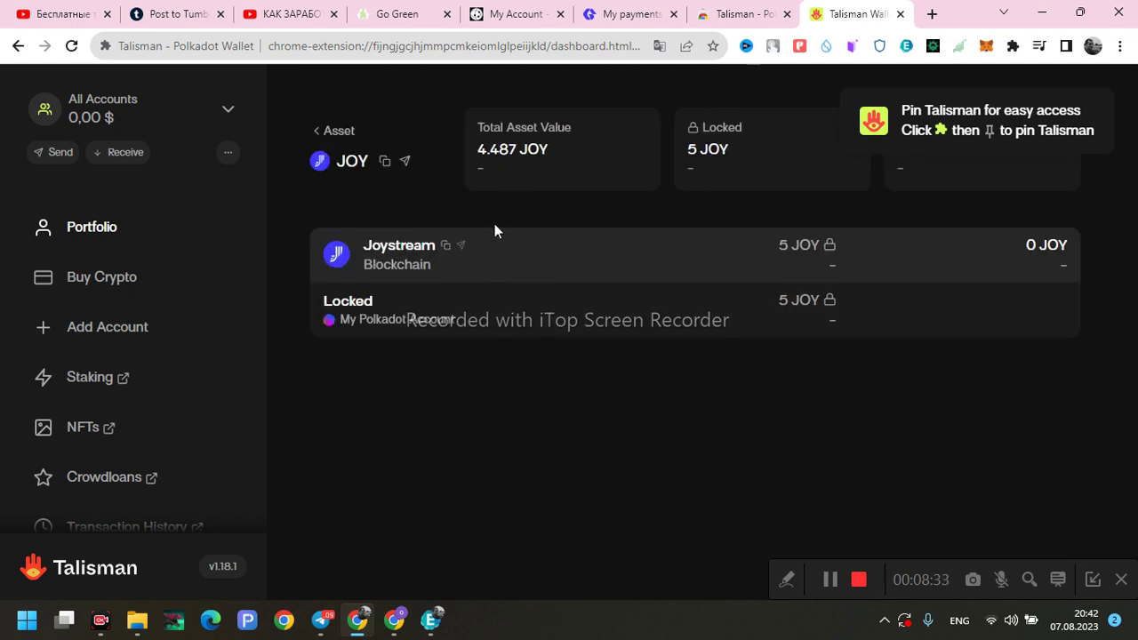